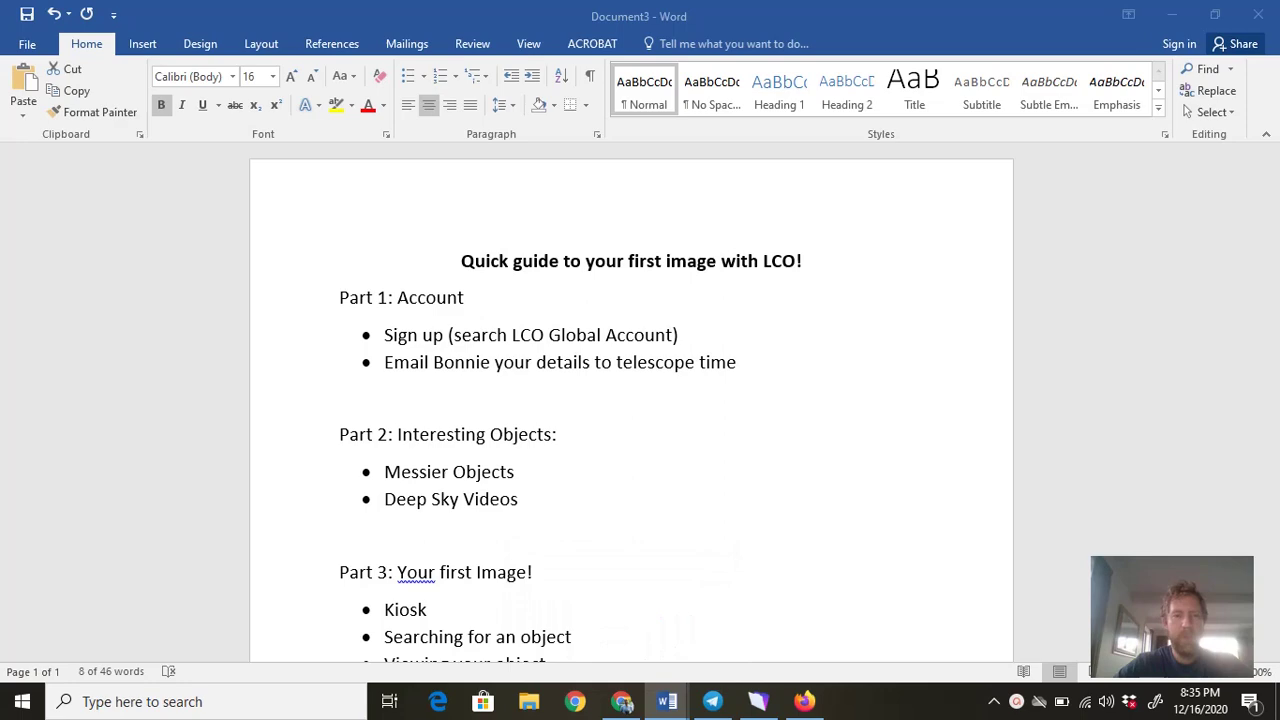
Step: Switch to Chrome, search for "lco global account" in a new tab and open the LCO Observation Portal login page
{"action": "left_click", "coordinate": [621, 701]}
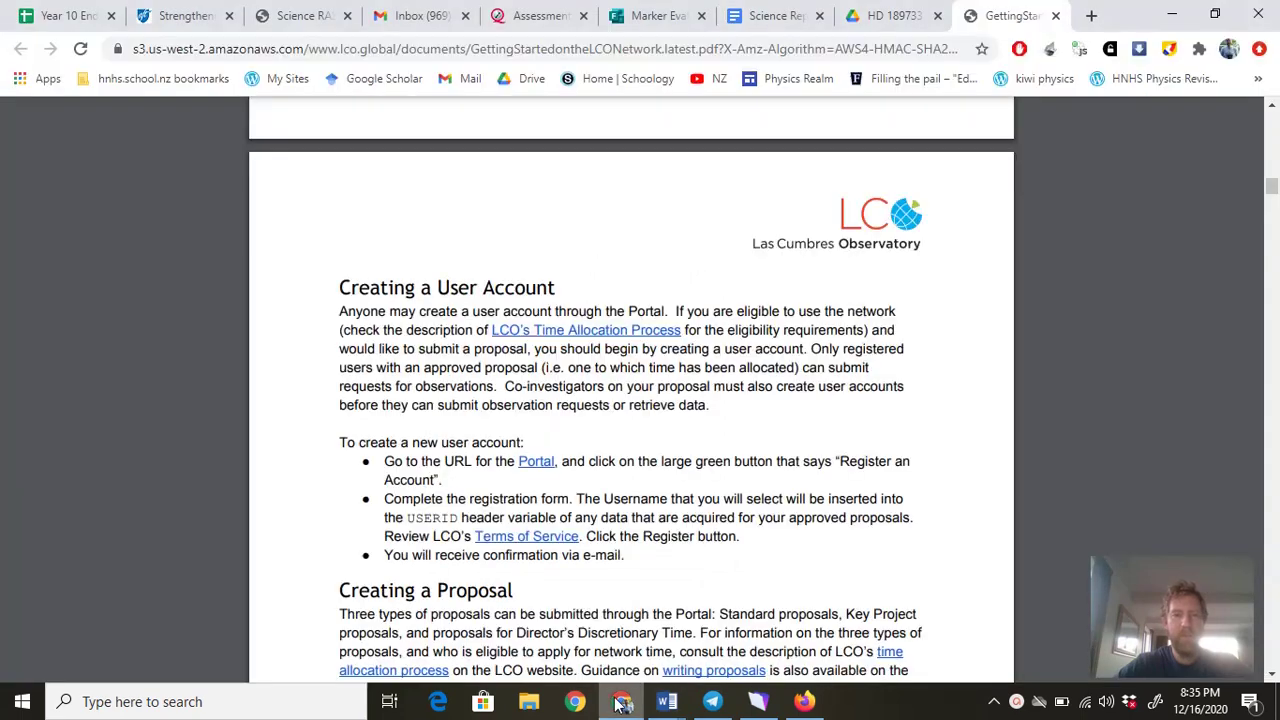
{"action": "left_click", "coordinate": [1093, 15]}
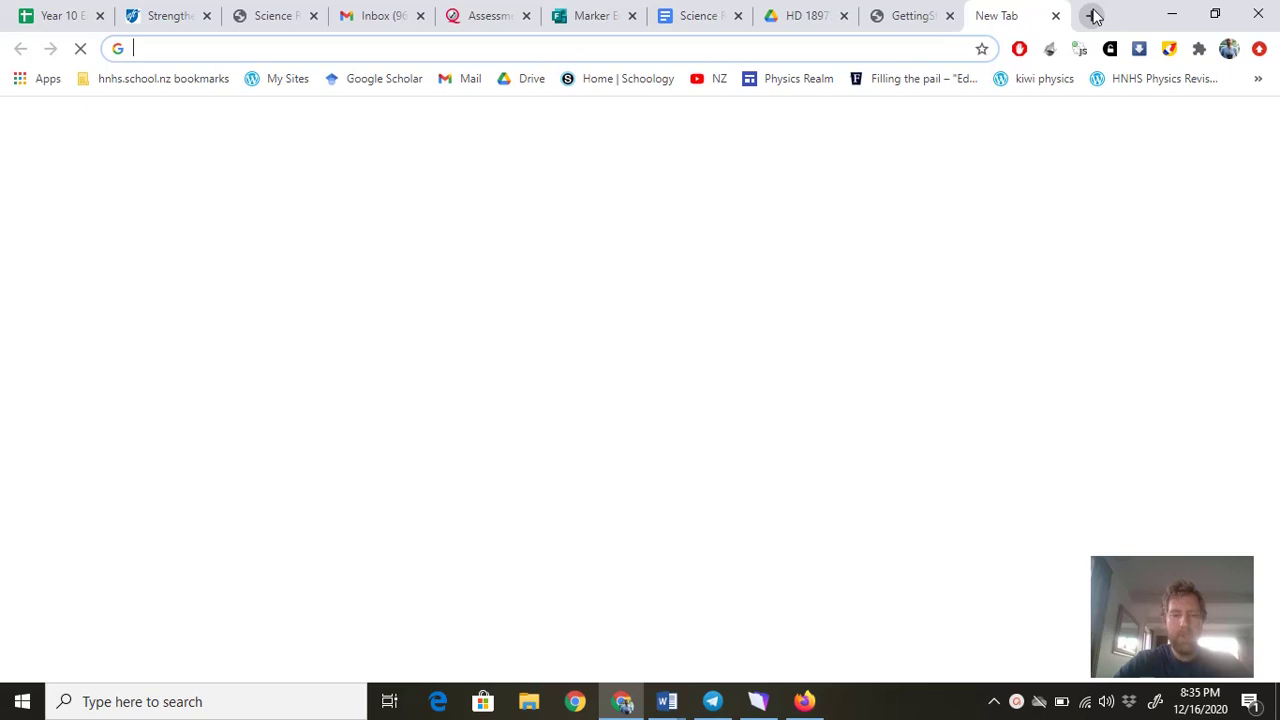
{"action": "type", "text": "lco global a"}
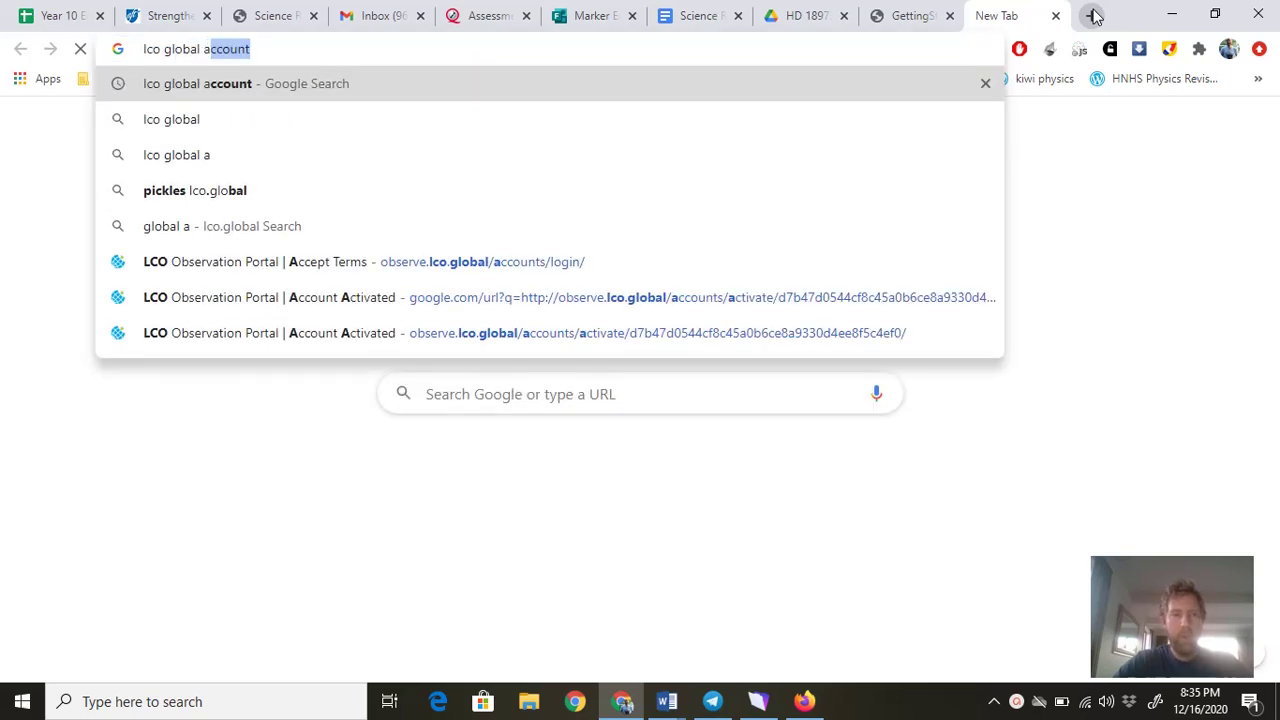
{"action": "left_click", "coordinate": [517, 94]}
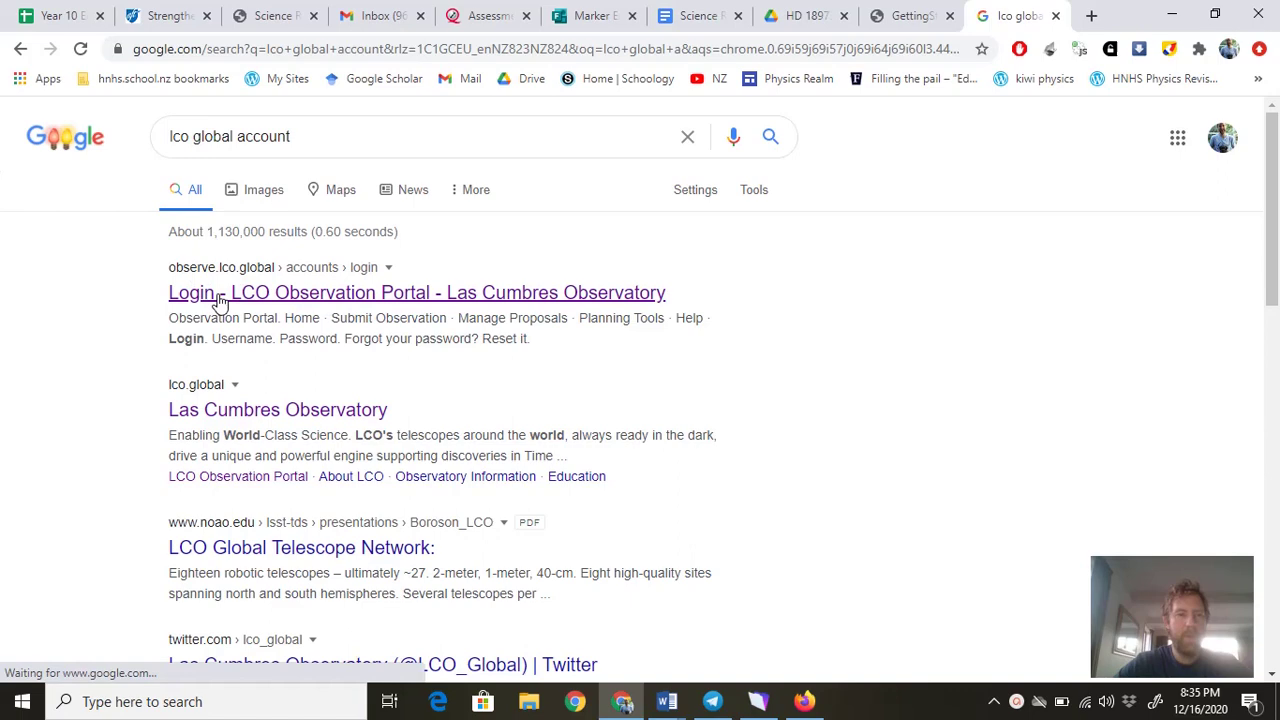
{"action": "left_click", "coordinate": [285, 293]}
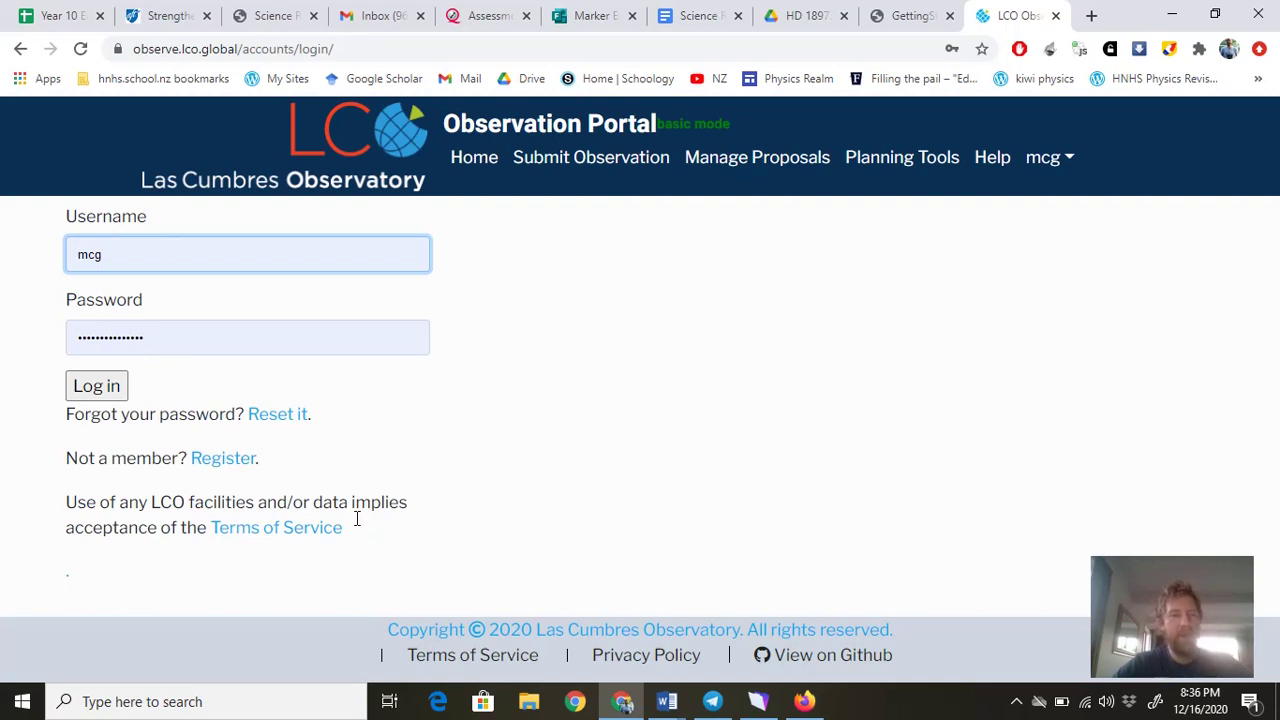
Step: Return to Document3 in Word and strike through the "Sign up (search LCO Global Account)" bullet under Part 1
{"action": "left_click", "coordinate": [666, 700]}
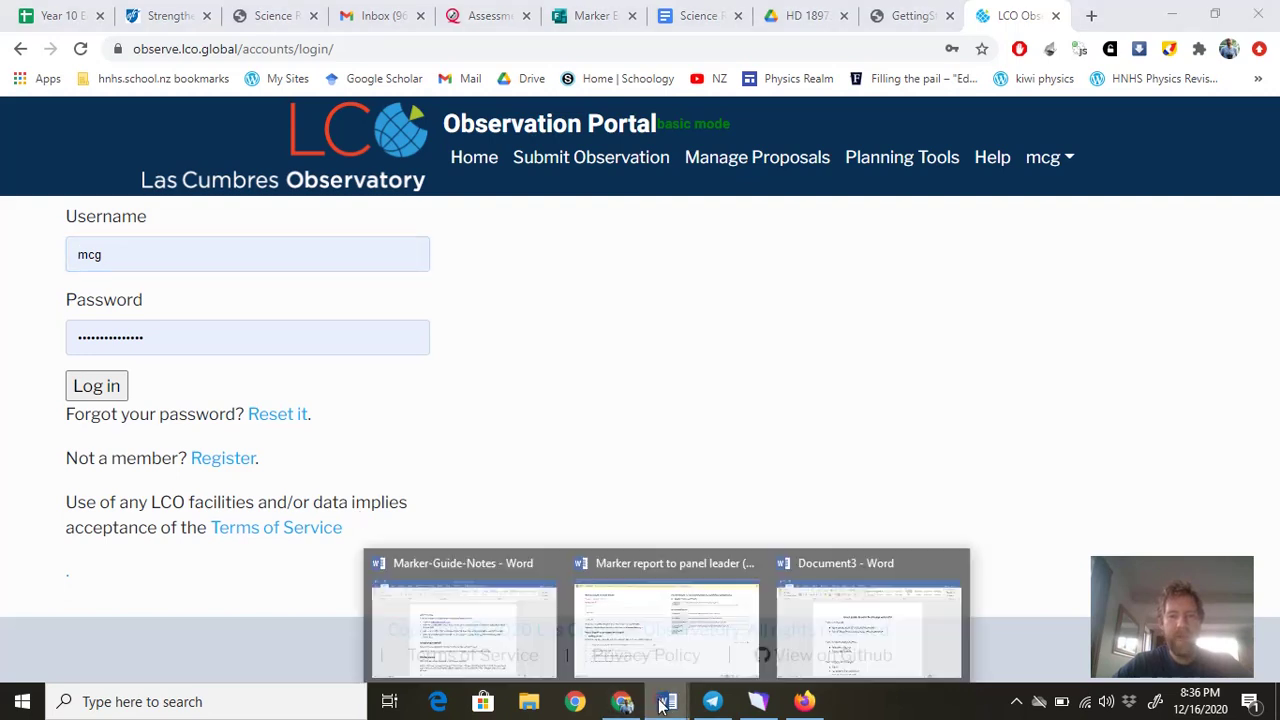
{"action": "left_click", "coordinate": [869, 620]}
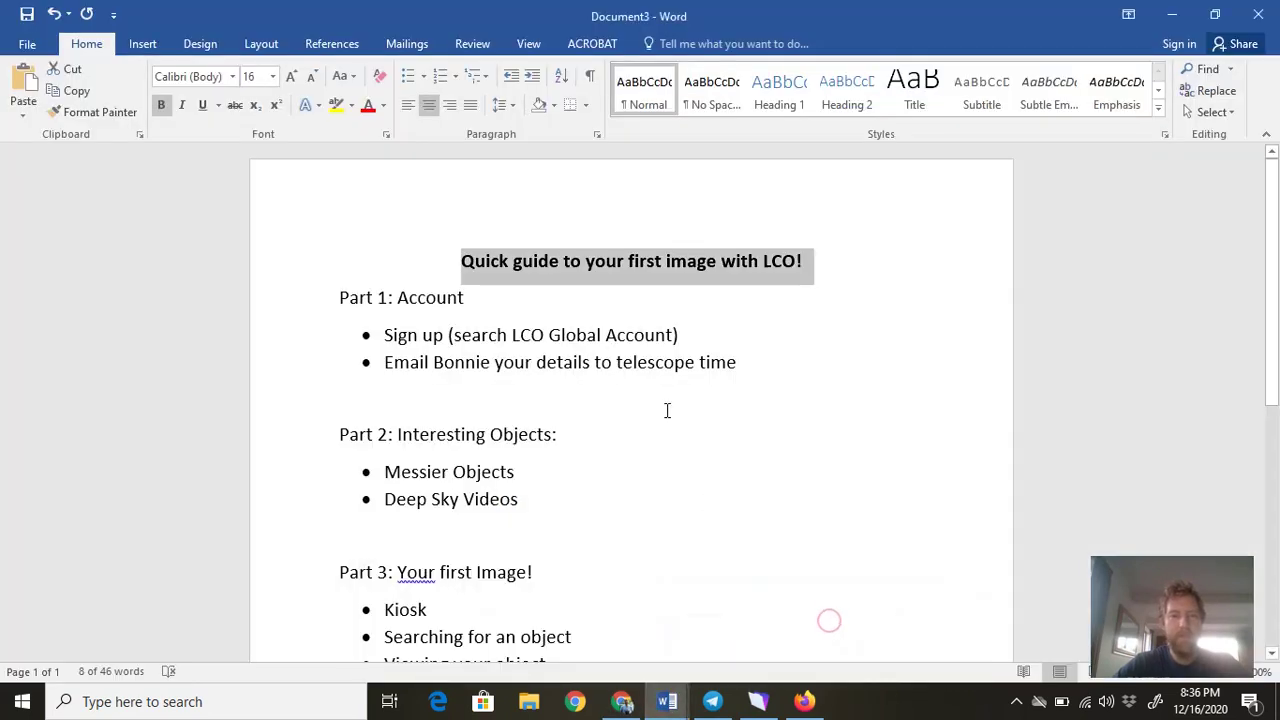
{"action": "left_click_drag", "start_coordinate": [688, 336], "coordinate": [387, 340]}
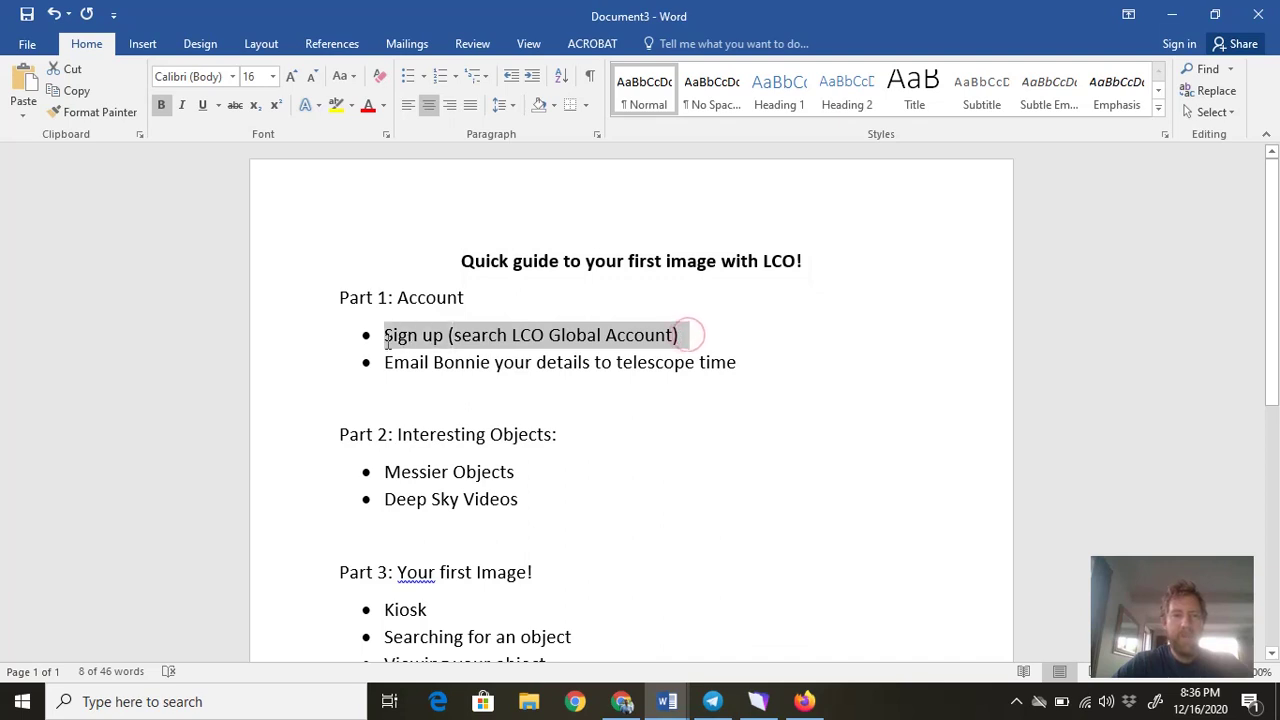
{"action": "left_click", "coordinate": [235, 105]}
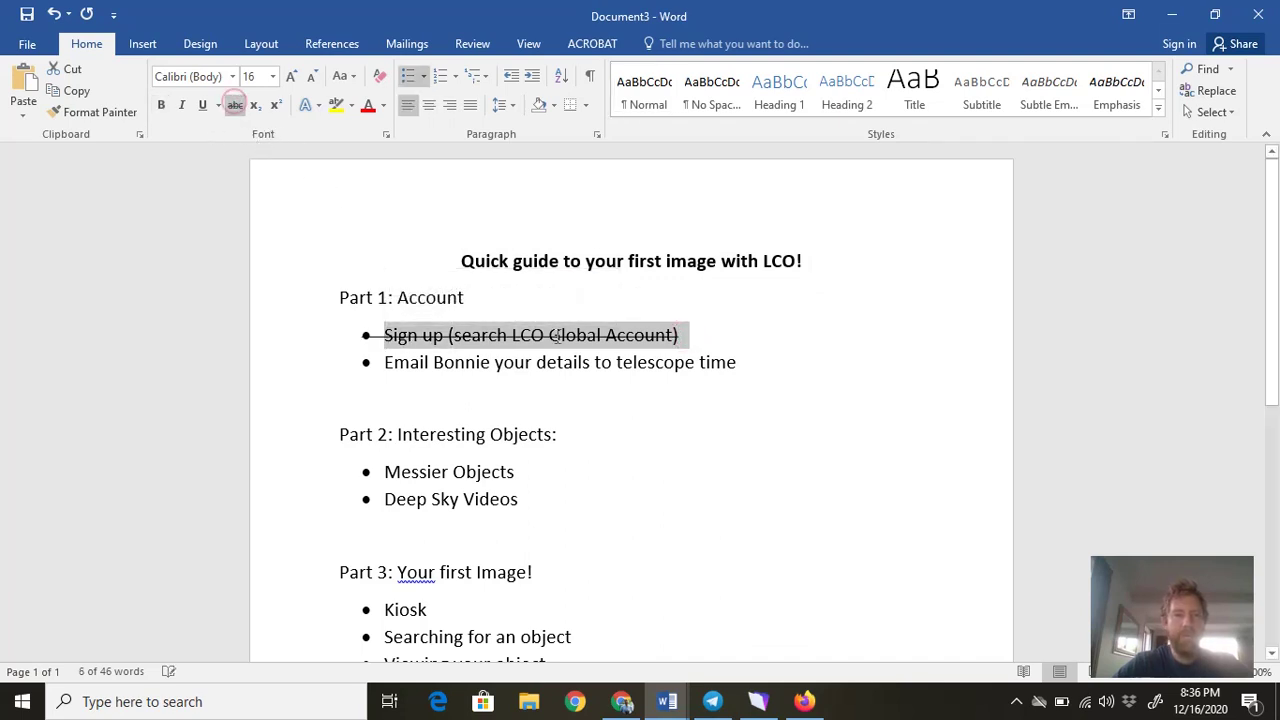
Step: Strike through the second Part 1 bullet, about emailing your details for telescope time
{"action": "left_click", "coordinate": [497, 368]}
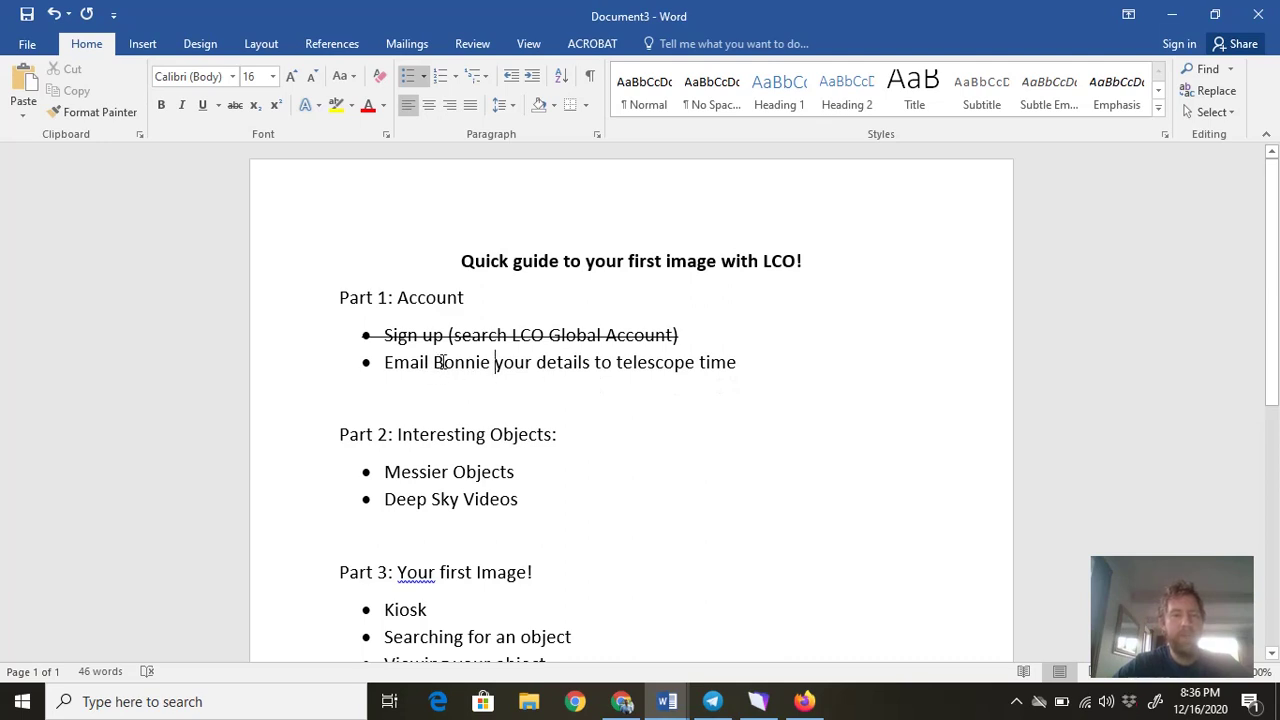
{"action": "left_click_drag", "start_coordinate": [740, 362], "coordinate": [386, 362]}
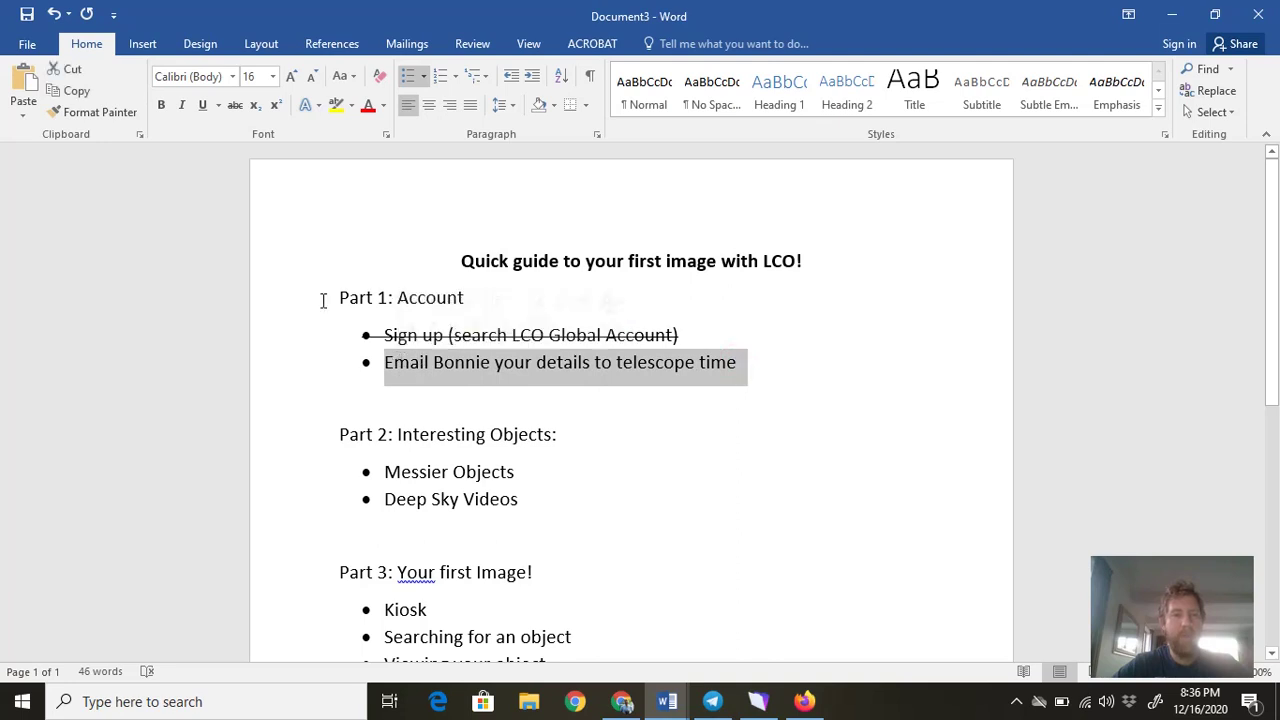
{"action": "left_click", "coordinate": [235, 106]}
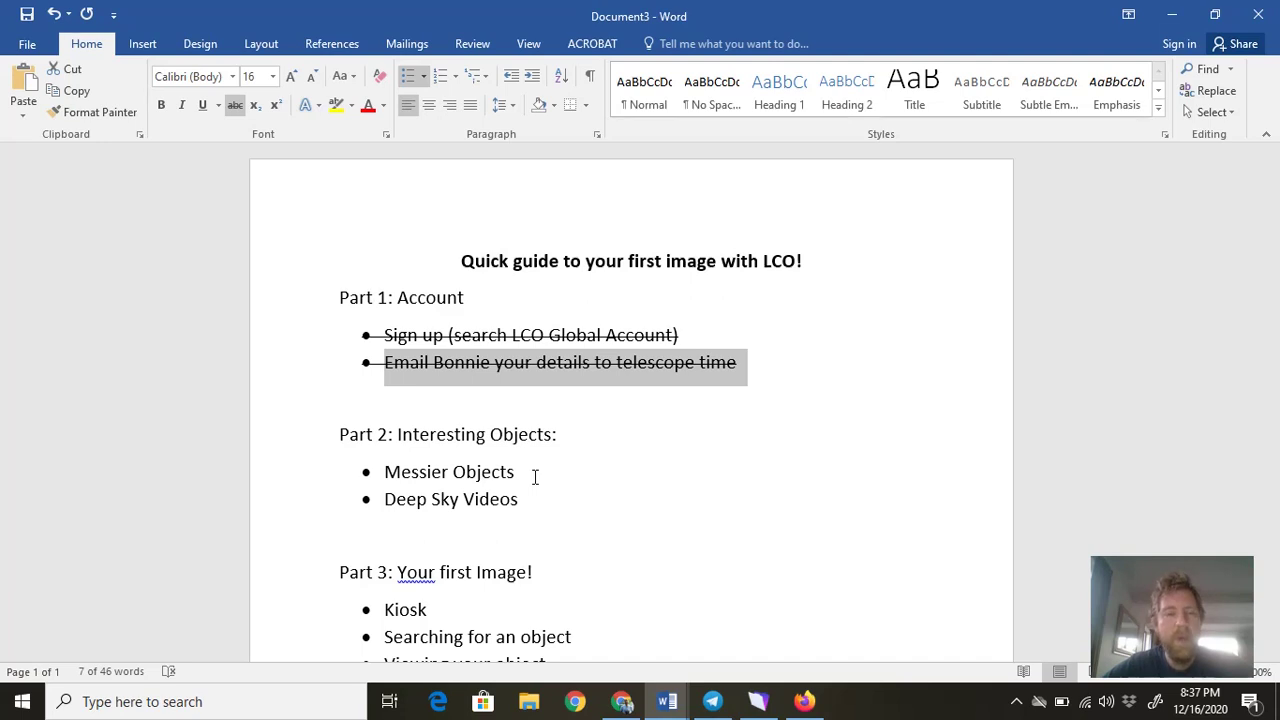
Step: Strike through the "Messier Objects" bullet under Part 2: Interesting Objects
{"action": "left_click", "coordinate": [566, 435]}
{"action": "left_click_drag", "start_coordinate": [533, 441], "coordinate": [428, 436]}
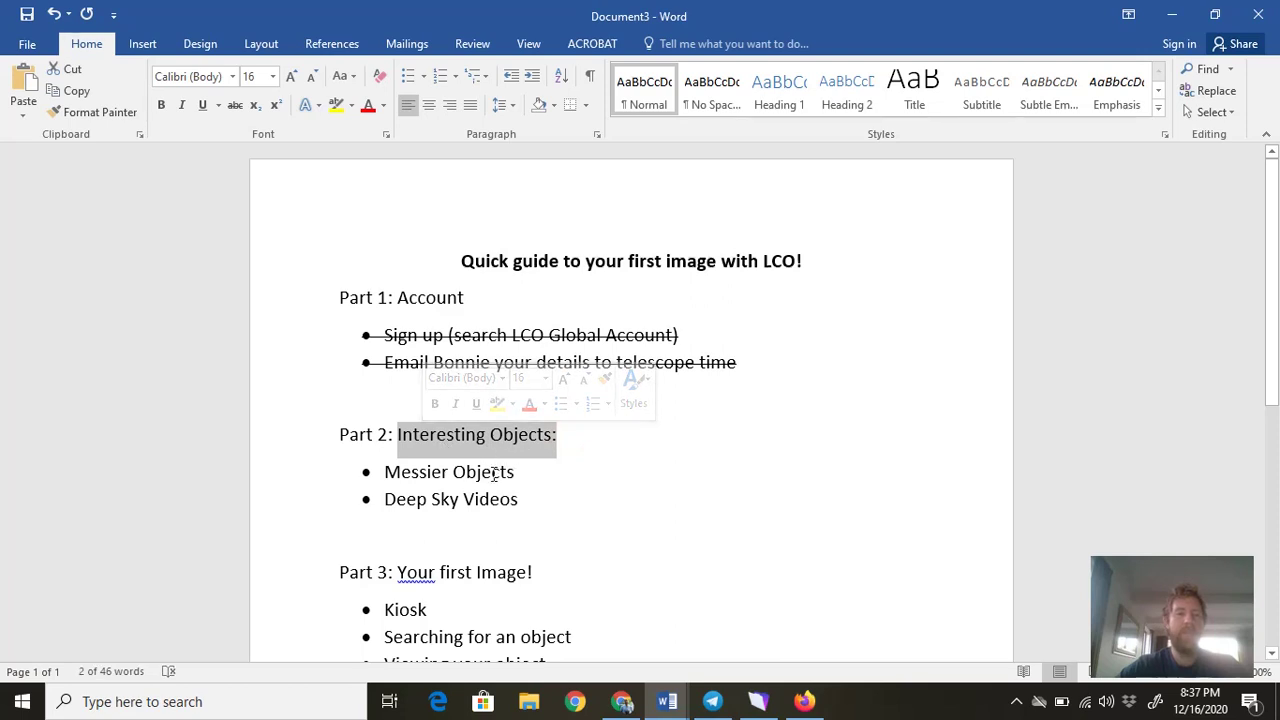
{"action": "left_click", "coordinate": [387, 472]}
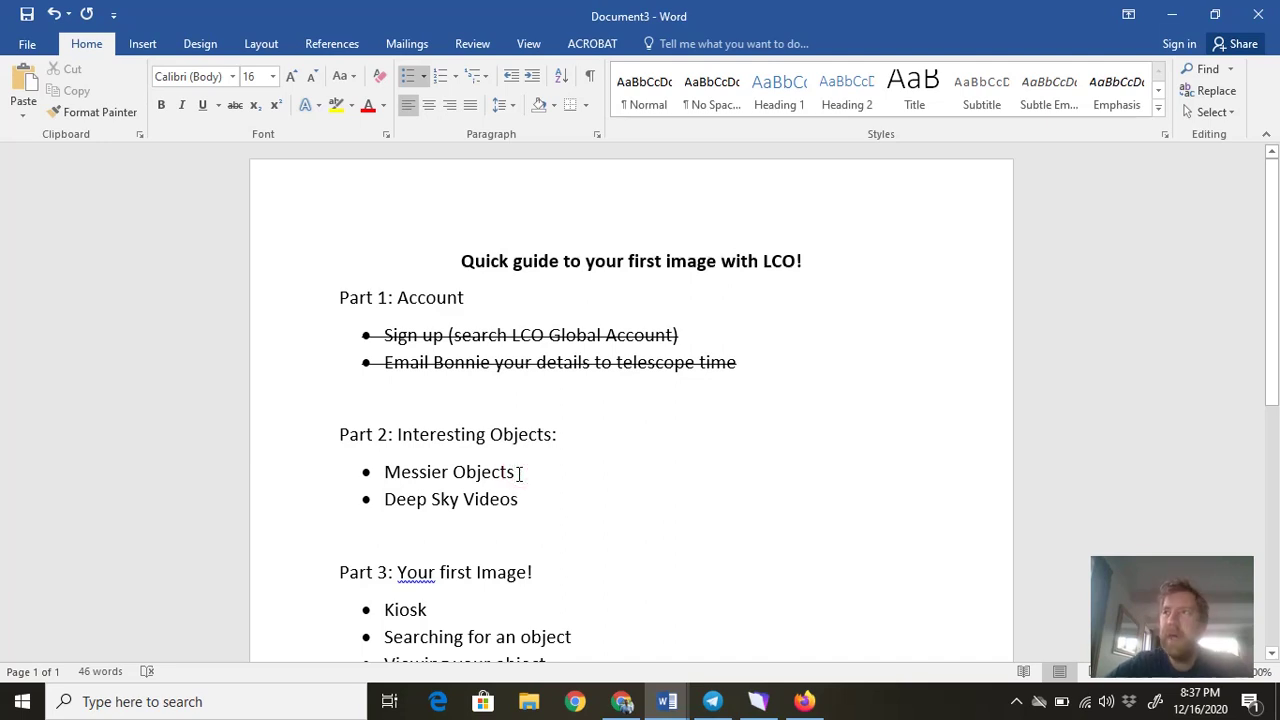
{"action": "left_click", "coordinate": [519, 473]}
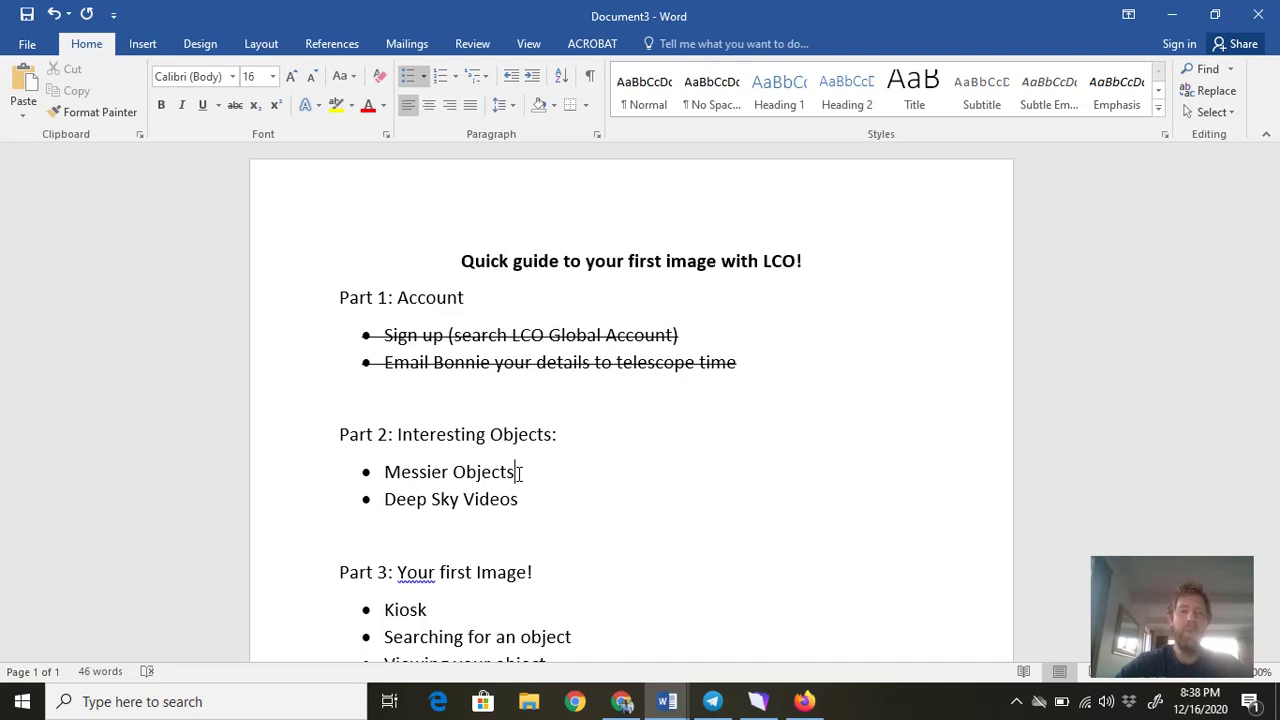
{"action": "left_click_drag", "start_coordinate": [520, 473], "coordinate": [395, 487]}
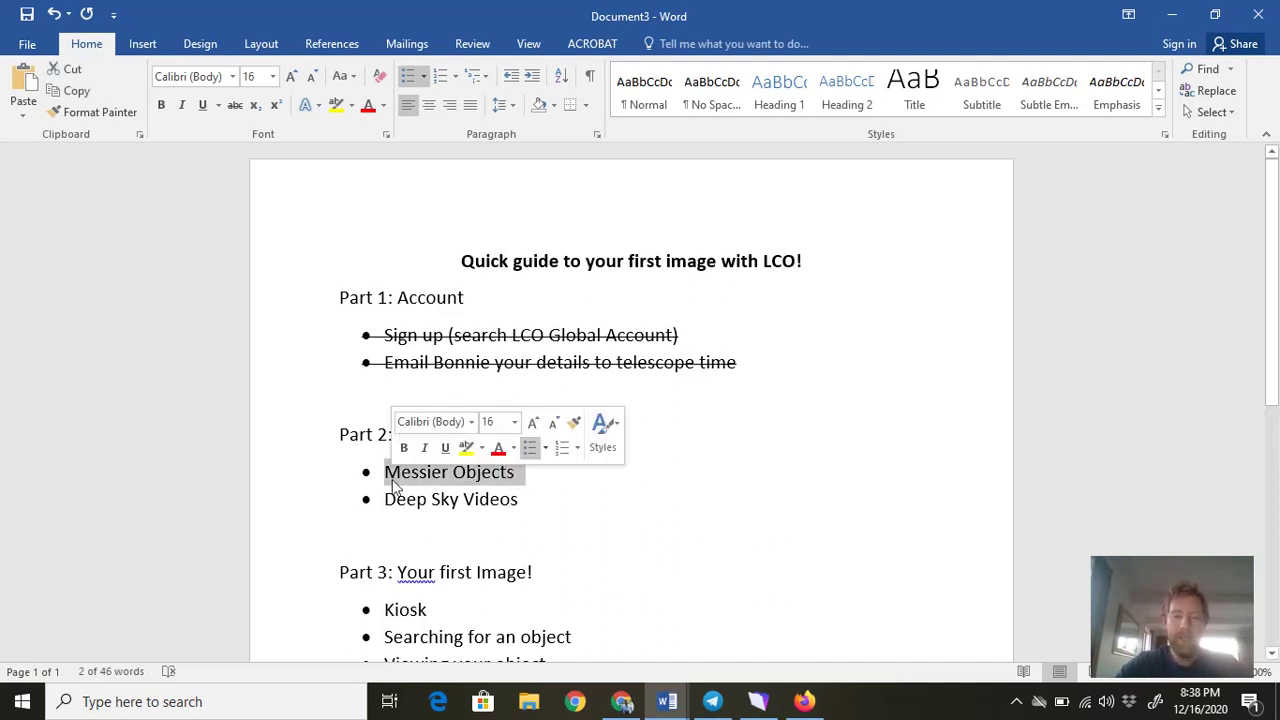
{"action": "left_click", "coordinate": [235, 106]}
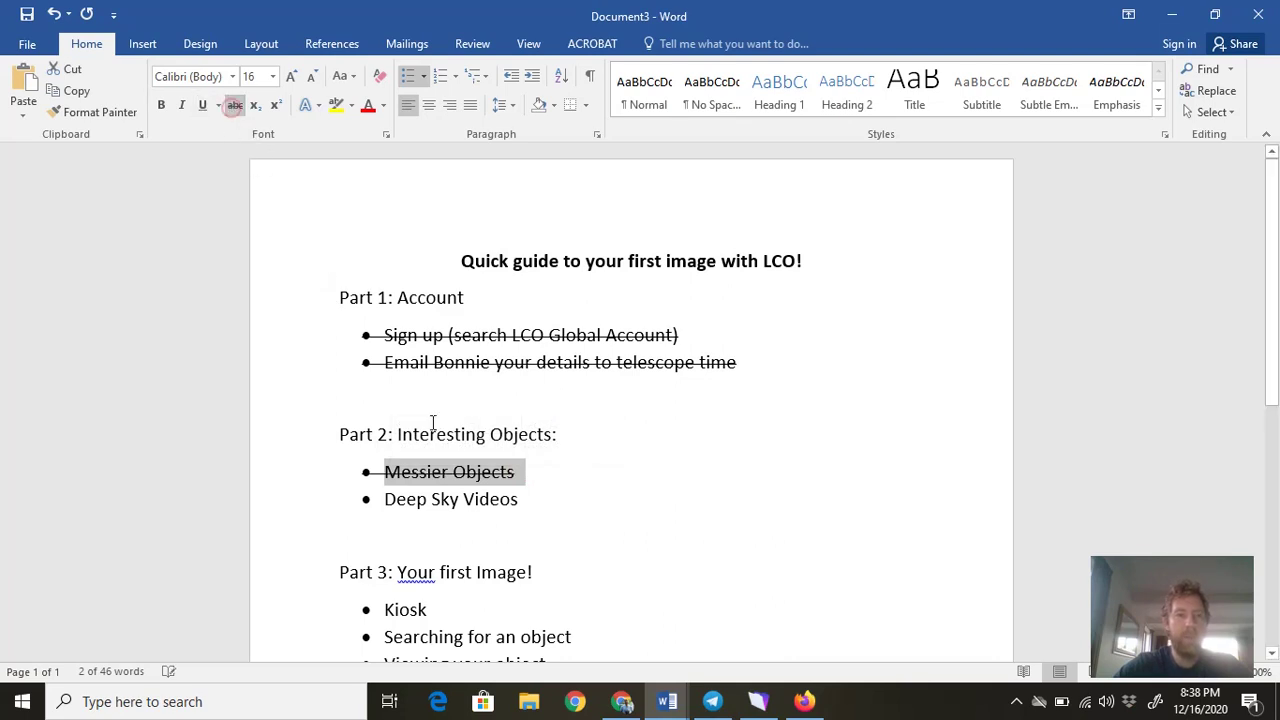
Step: Search for "deep sky videos" in a new Chrome tab and open the deepskyvideos.com website from the results
{"action": "left_click", "coordinate": [530, 506]}
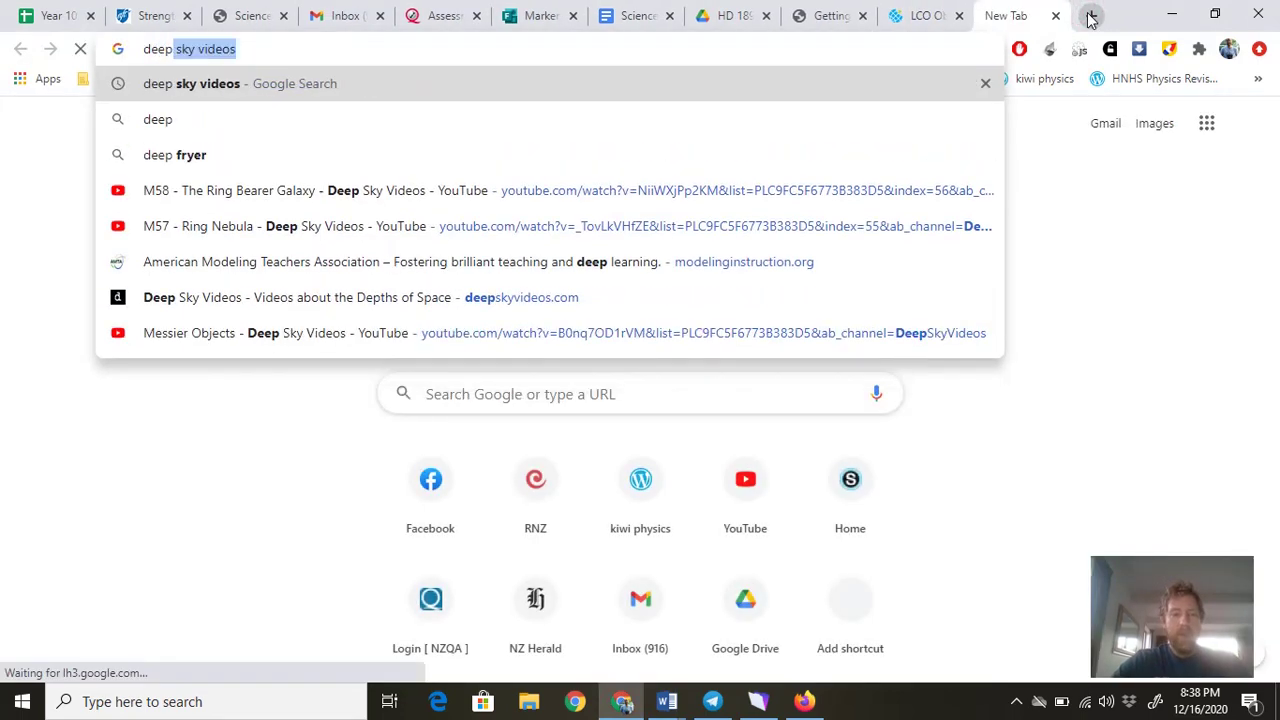
{"action": "key", "text": "Return"}
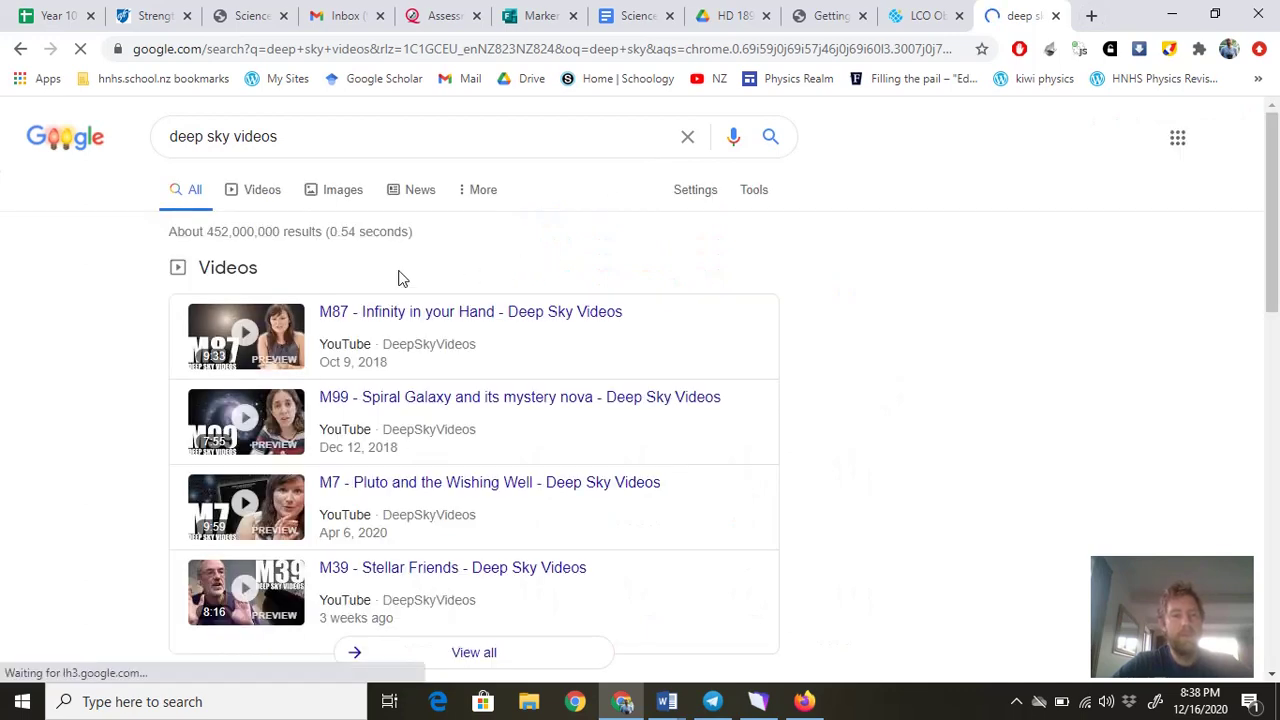
{"action": "mouse_move", "coordinate": [343, 326]}
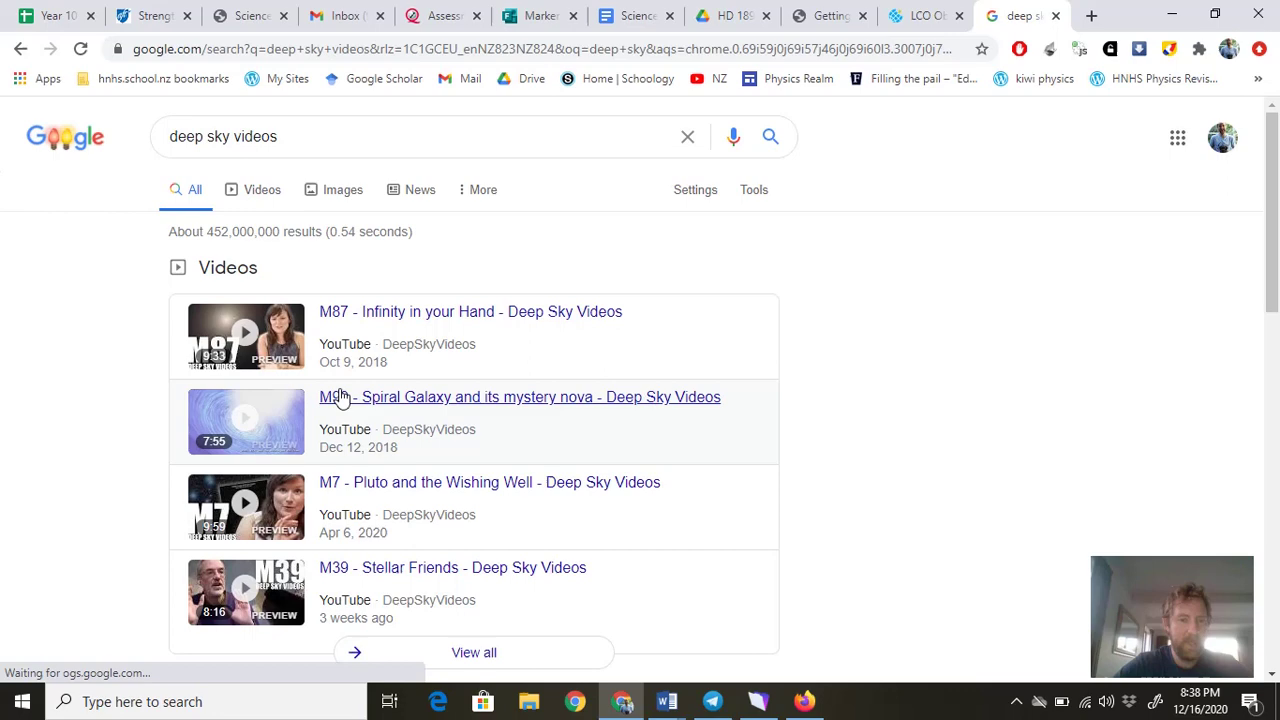
{"action": "left_click_drag", "start_coordinate": [1273, 259], "coordinate": [1276, 362]}
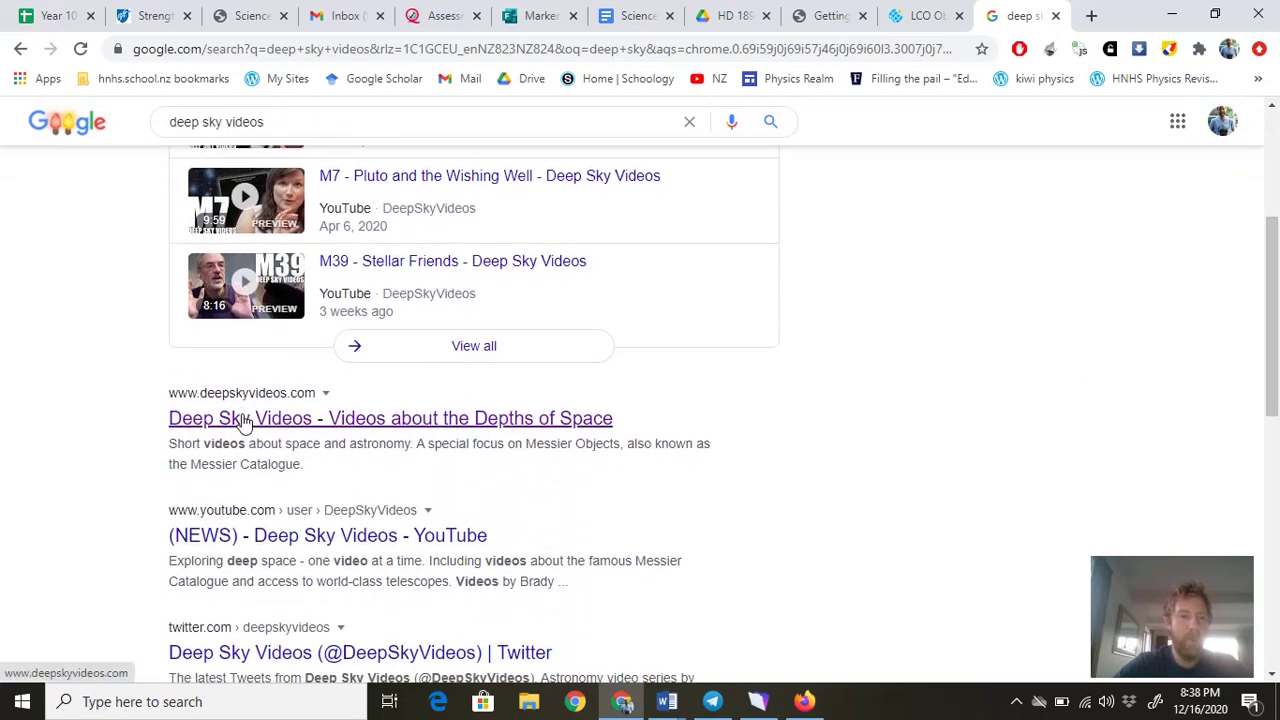
{"action": "left_click", "coordinate": [243, 421]}
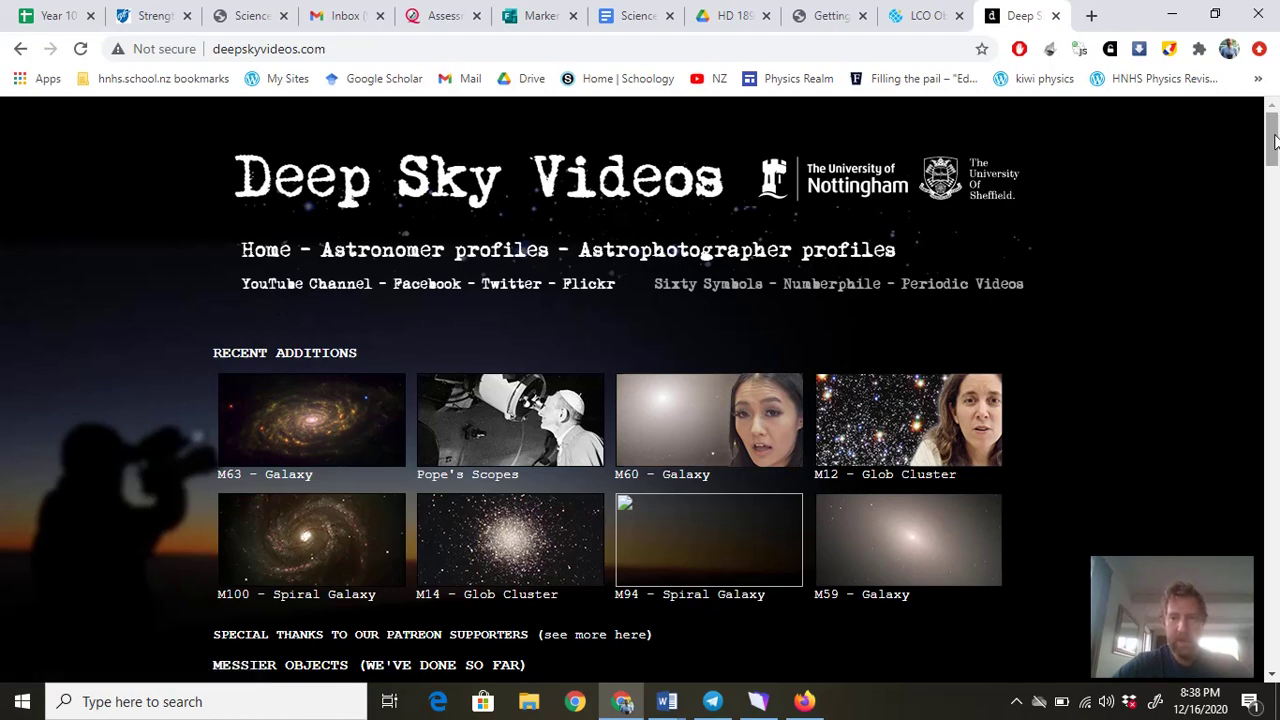
Step: Look through the Messier objects video gallery from M1 to M110 for interesting targets
{"action": "left_click_drag", "start_coordinate": [1274, 140], "coordinate": [1274, 180]}
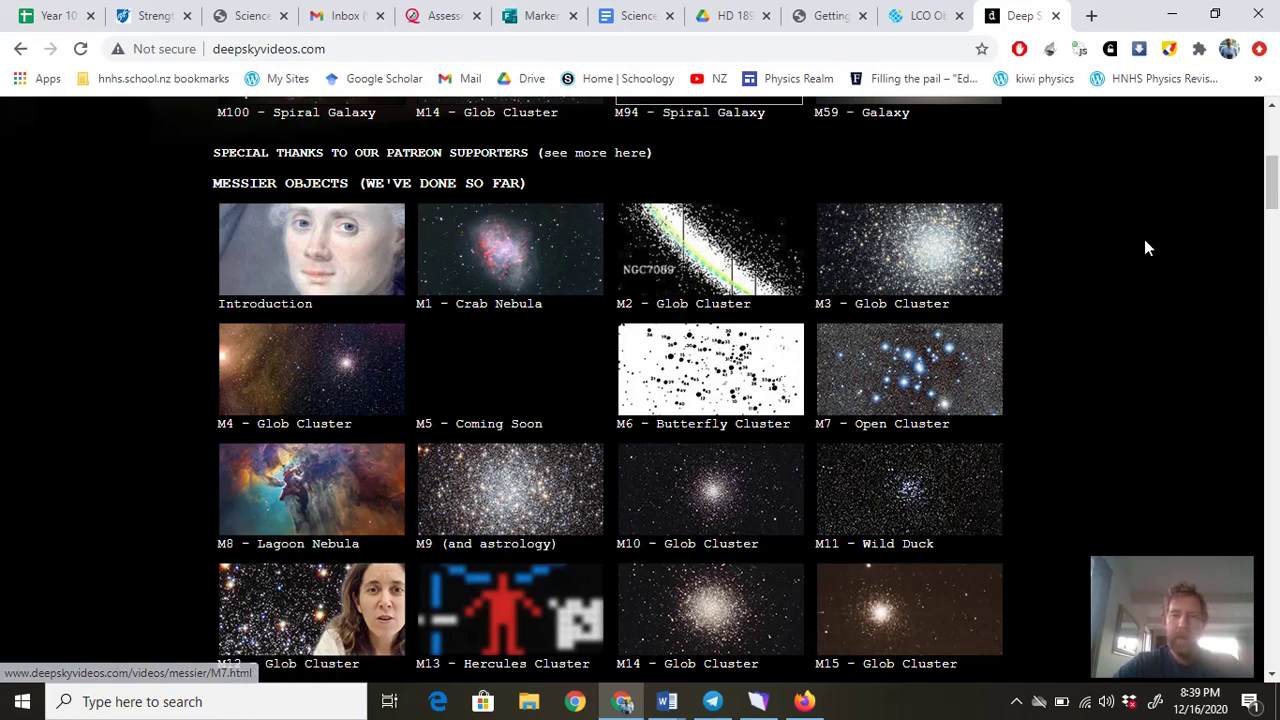
{"action": "left_click_drag", "start_coordinate": [1272, 165], "coordinate": [1272, 218]}
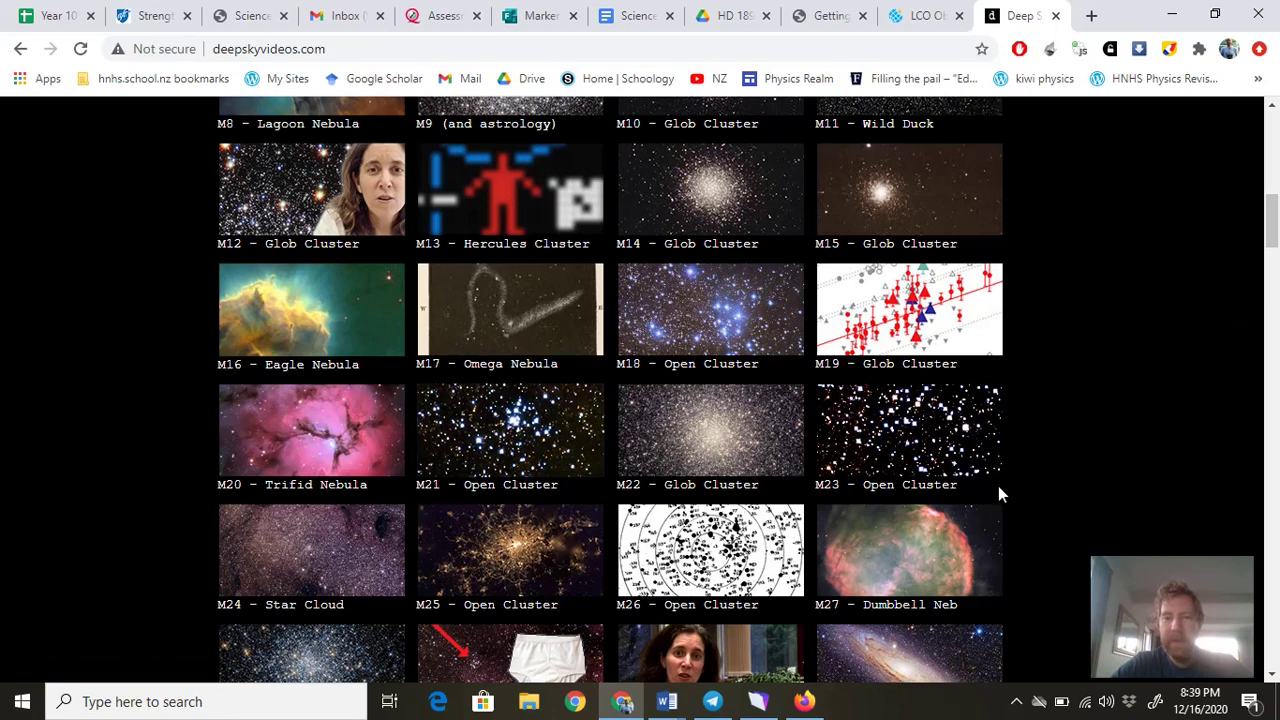
{"action": "scroll", "coordinate": [1274, 250], "scroll_direction": "down", "scroll_amount": 3}
{"action": "mouse_move", "coordinate": [1274, 250]}
{"action": "left_mouse_down"}
{"action": "mouse_move", "coordinate": [1274, 286]}
{"action": "mouse_move", "coordinate": [1274, 275]}
{"action": "left_mouse_up"}
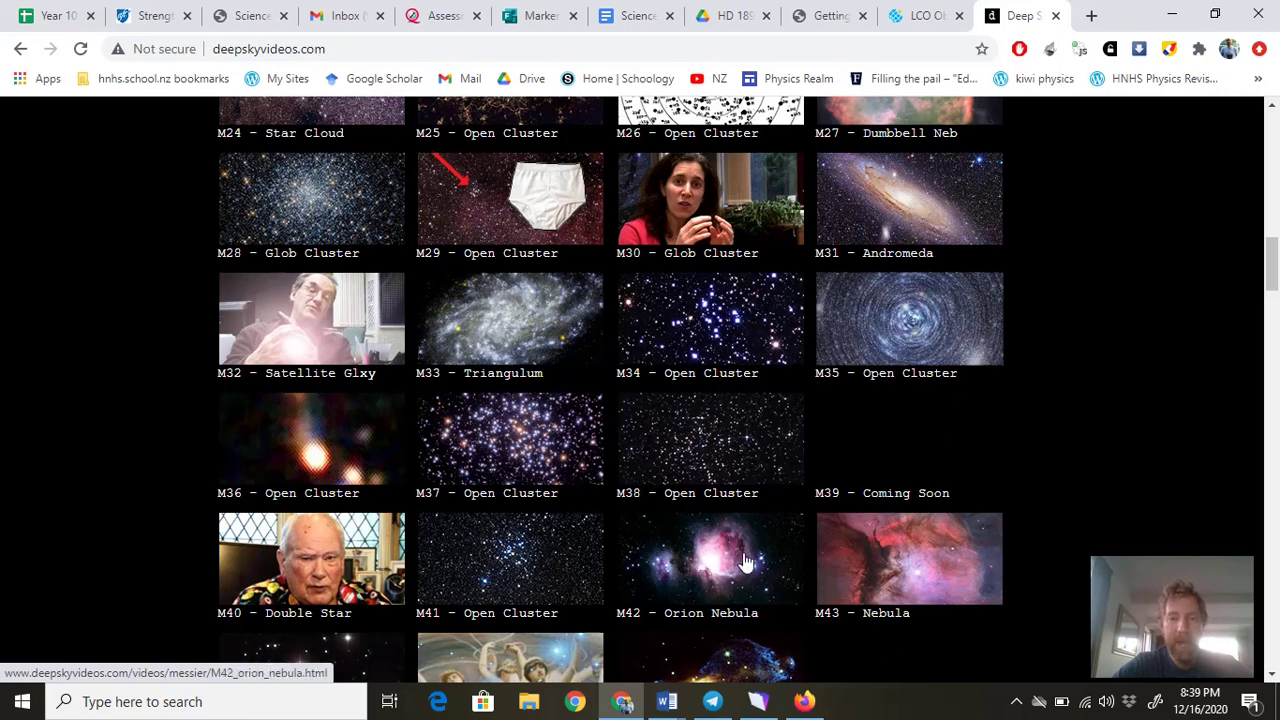
{"action": "left_click_drag", "start_coordinate": [1274, 250], "coordinate": [1275, 321]}
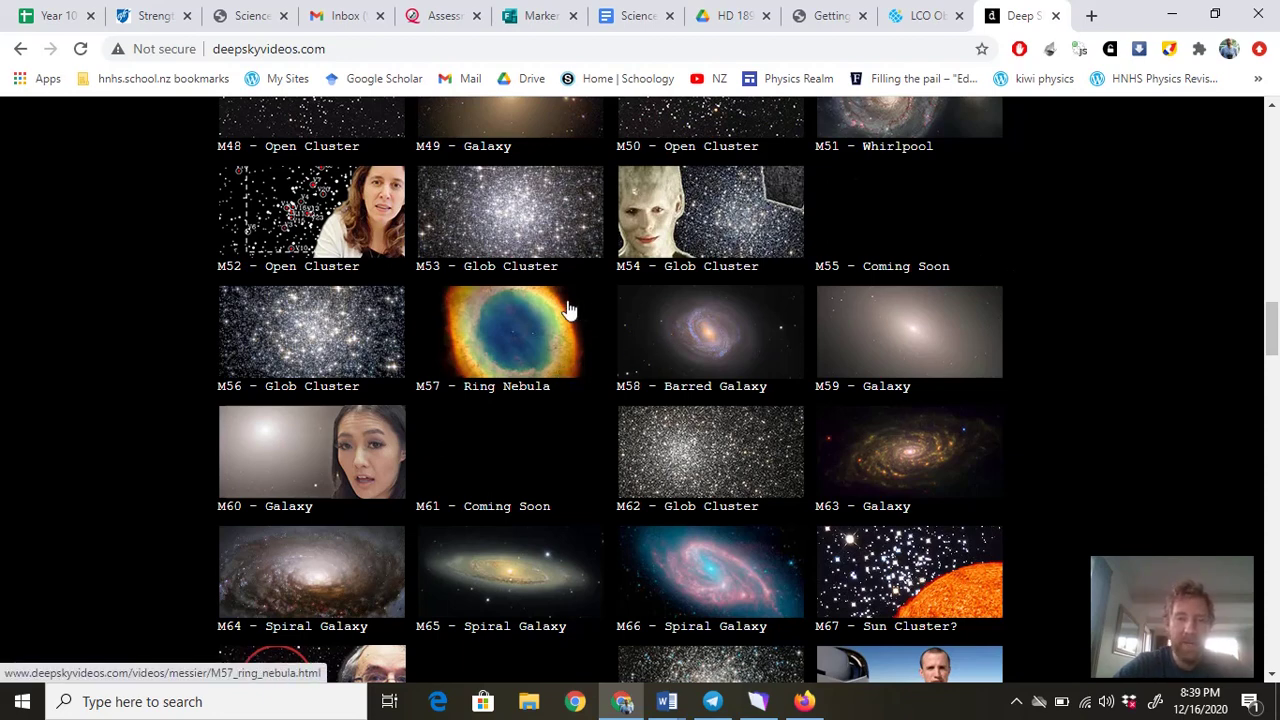
{"action": "left_click_drag", "start_coordinate": [1270, 330], "coordinate": [1273, 452]}
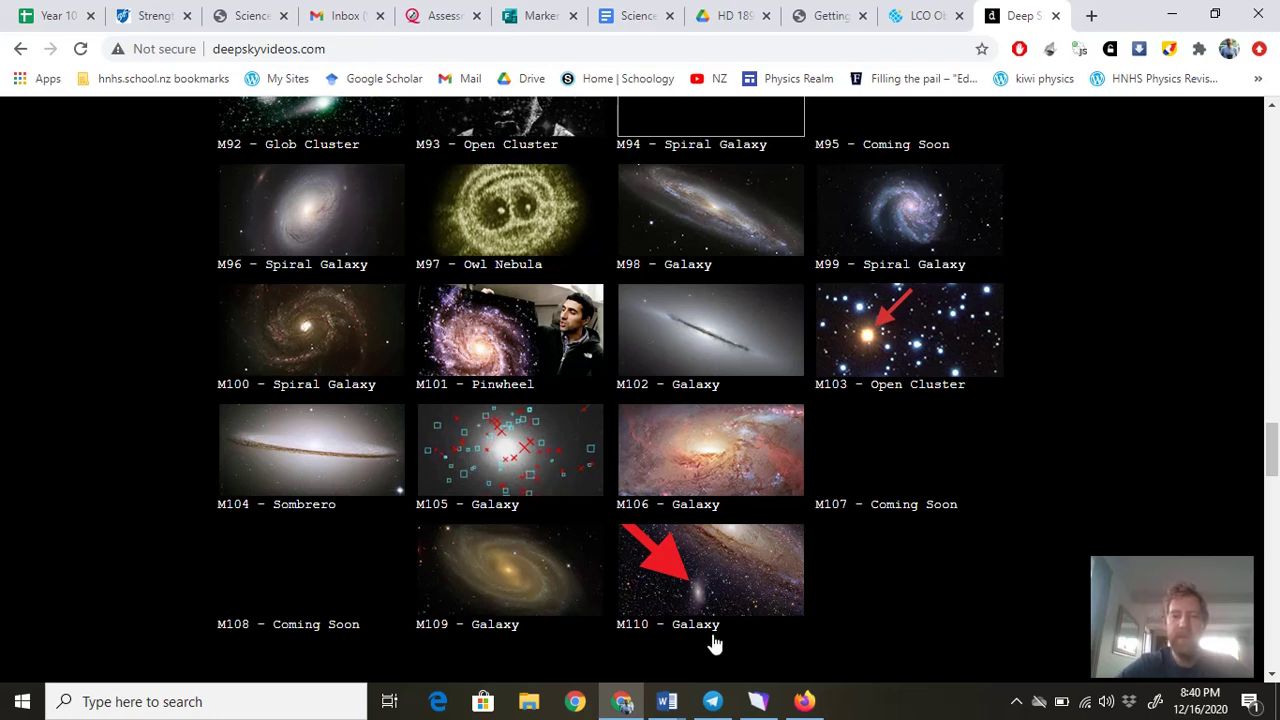
Step: Return to Document3 in Word and strike through the "Deep Sky Videos" bullet under Part 2
{"action": "mouse_move", "coordinate": [667, 701]}
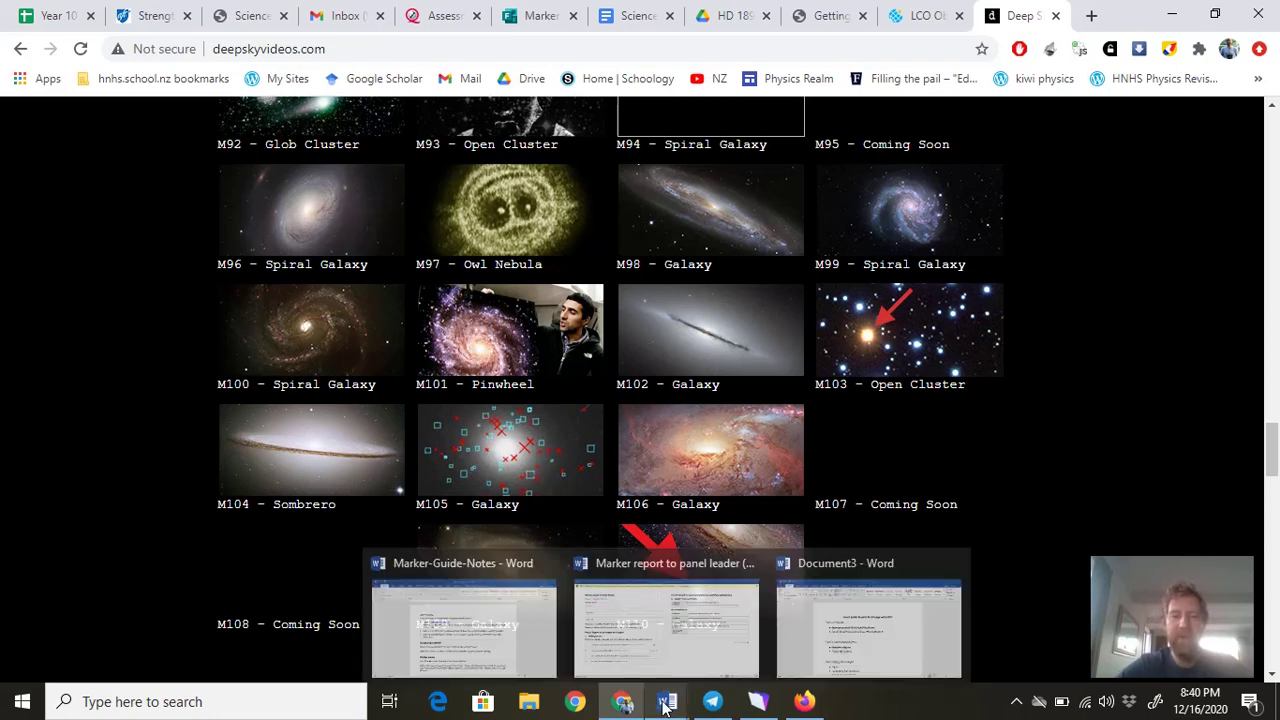
{"action": "left_click", "coordinate": [801, 640]}
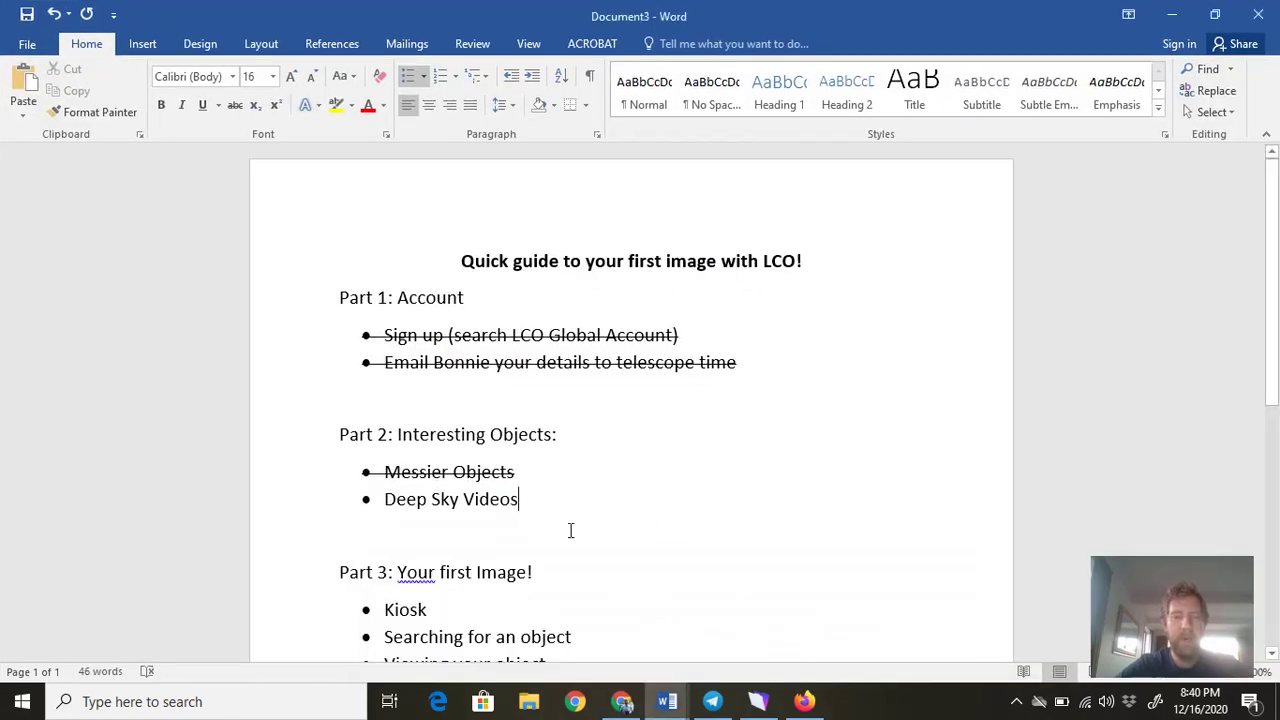
{"action": "triple_click", "coordinate": [398, 500]}
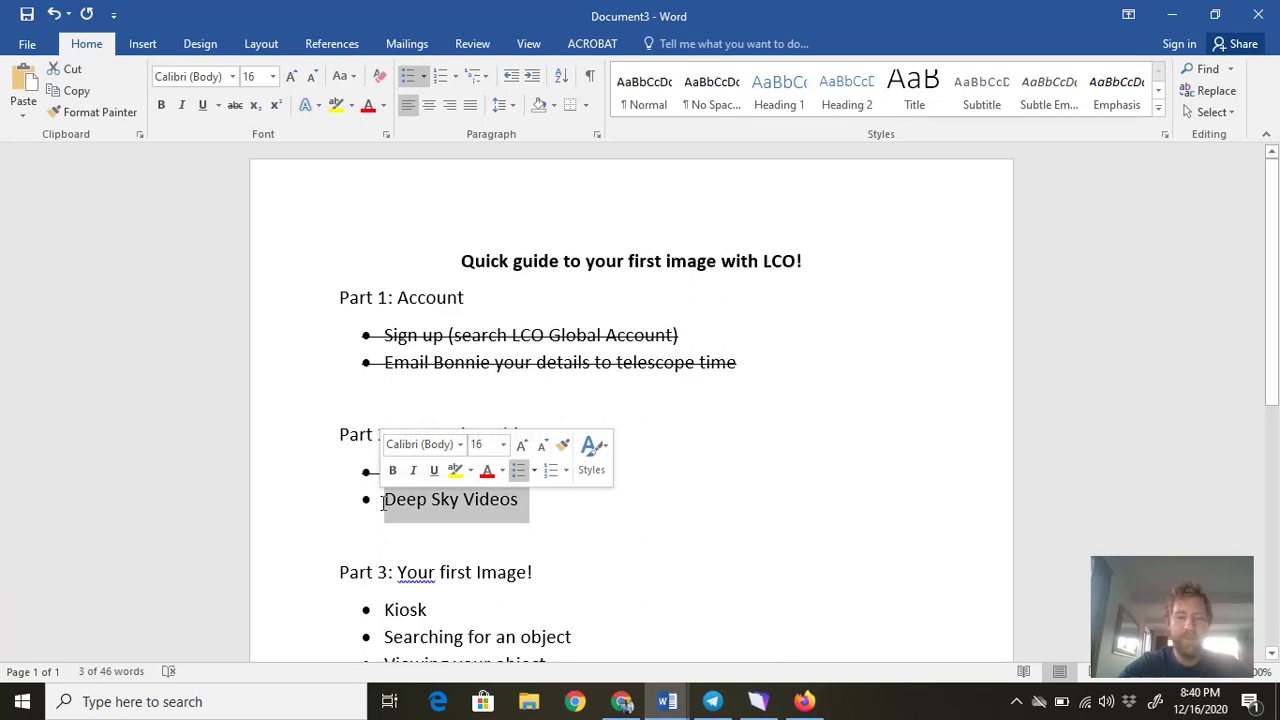
{"action": "left_click", "coordinate": [234, 105]}
{"action": "scroll", "coordinate": [1270, 366], "scroll_direction": "down", "scroll_amount": 2}
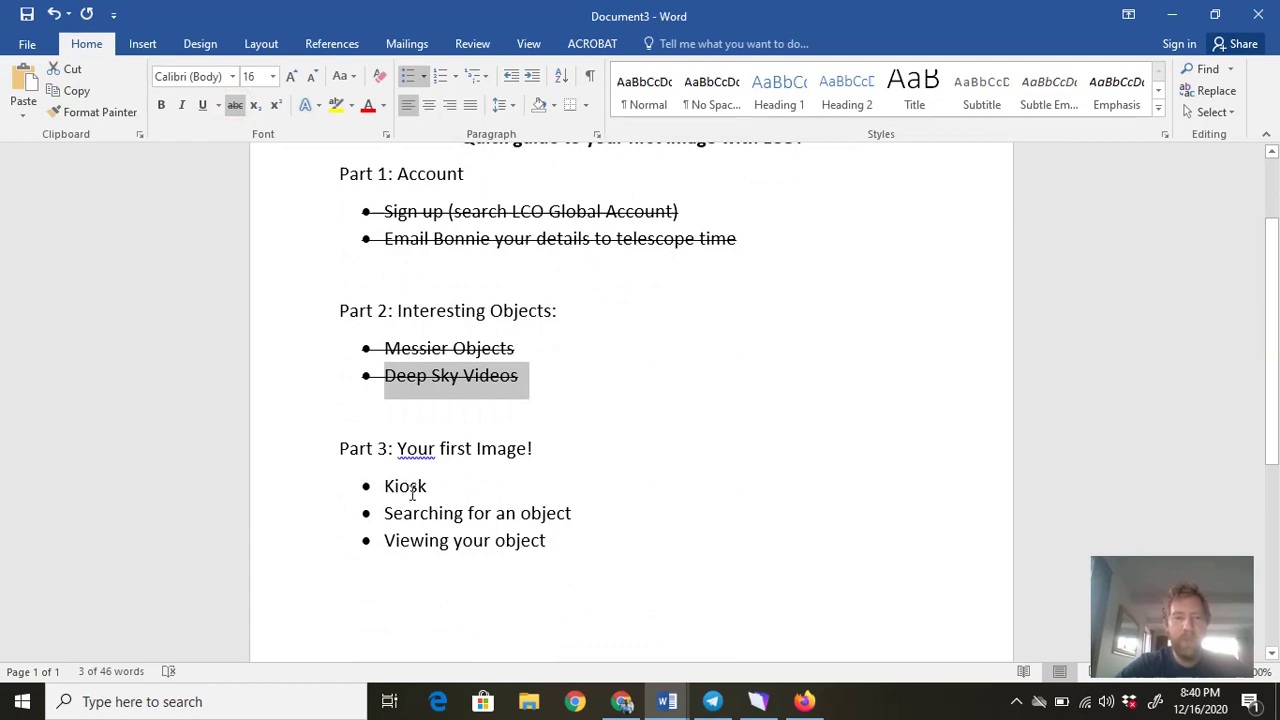
Step: Open kiosk.lco.global in a new Chrome tab and bring up the Catalog LookUp target search
{"action": "left_click", "coordinate": [621, 701]}
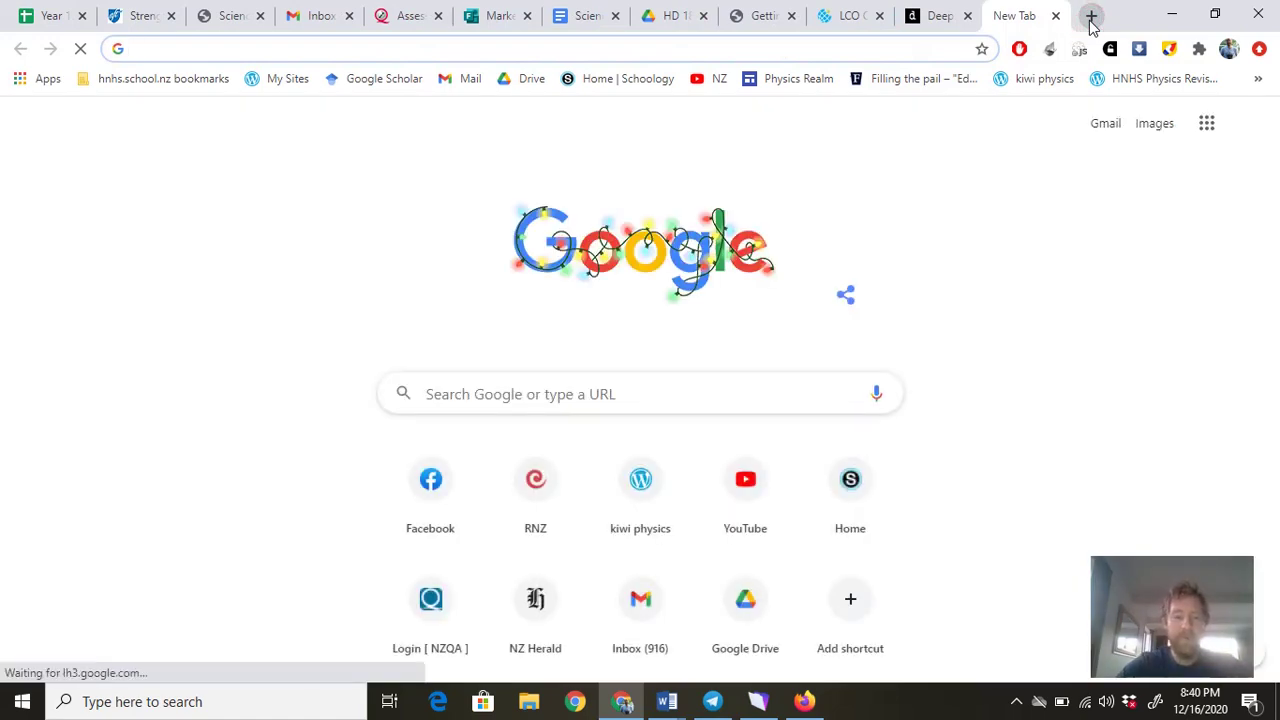
{"action": "type", "text": "kiosk"}
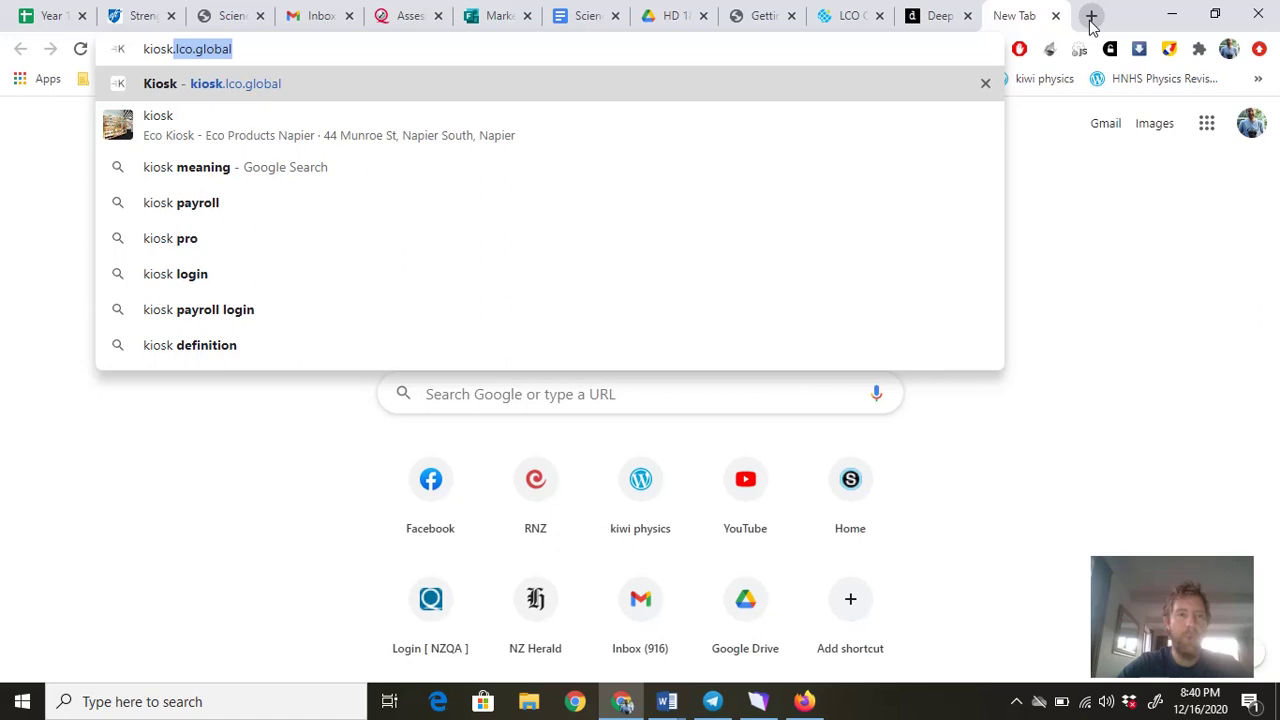
{"action": "key", "text": "Return"}
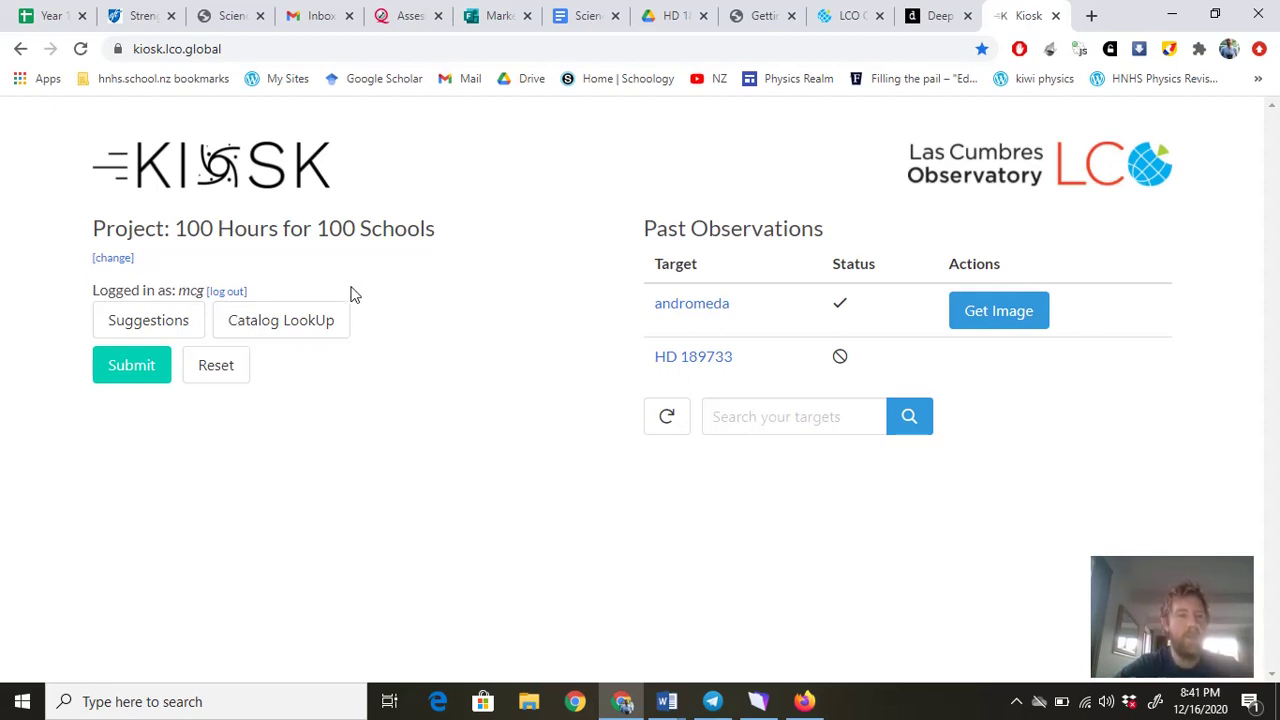
{"action": "left_click", "coordinate": [307, 327]}
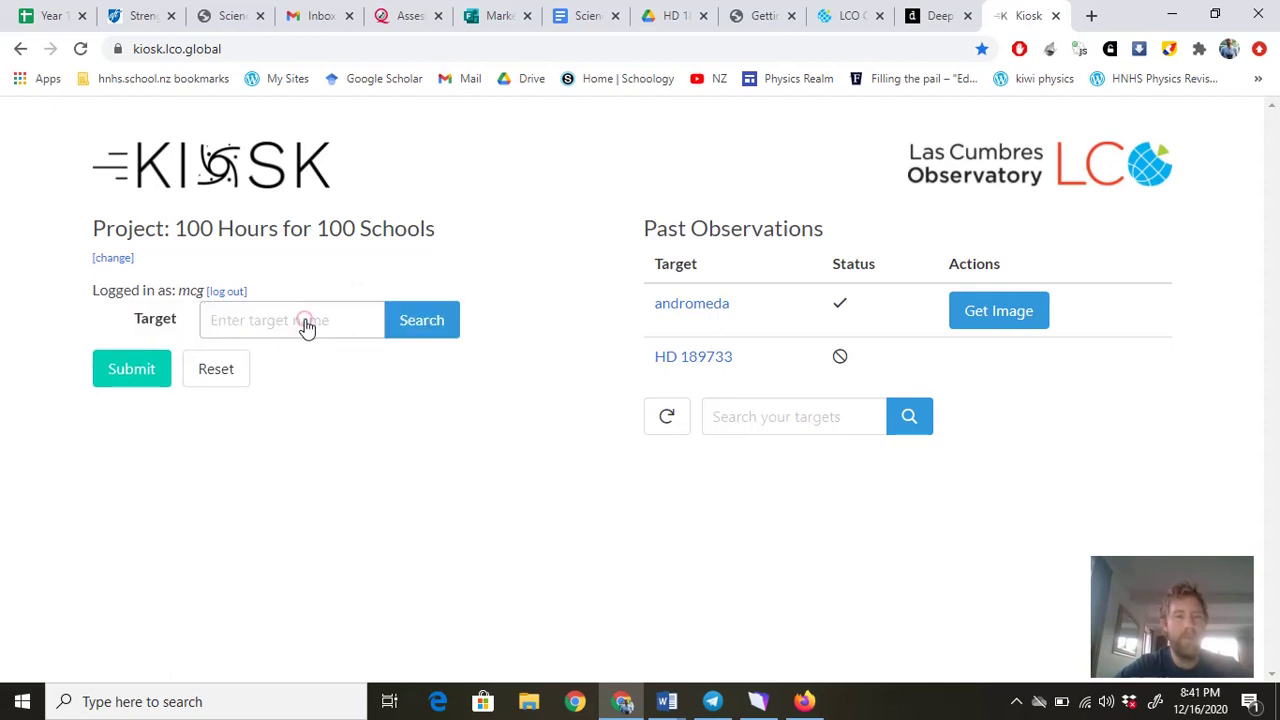
Step: Pick M104 from the Deep Sky Videos gallery, look it up as the kiosk target, and submit the observation request
{"action": "left_click", "coordinate": [940, 15]}
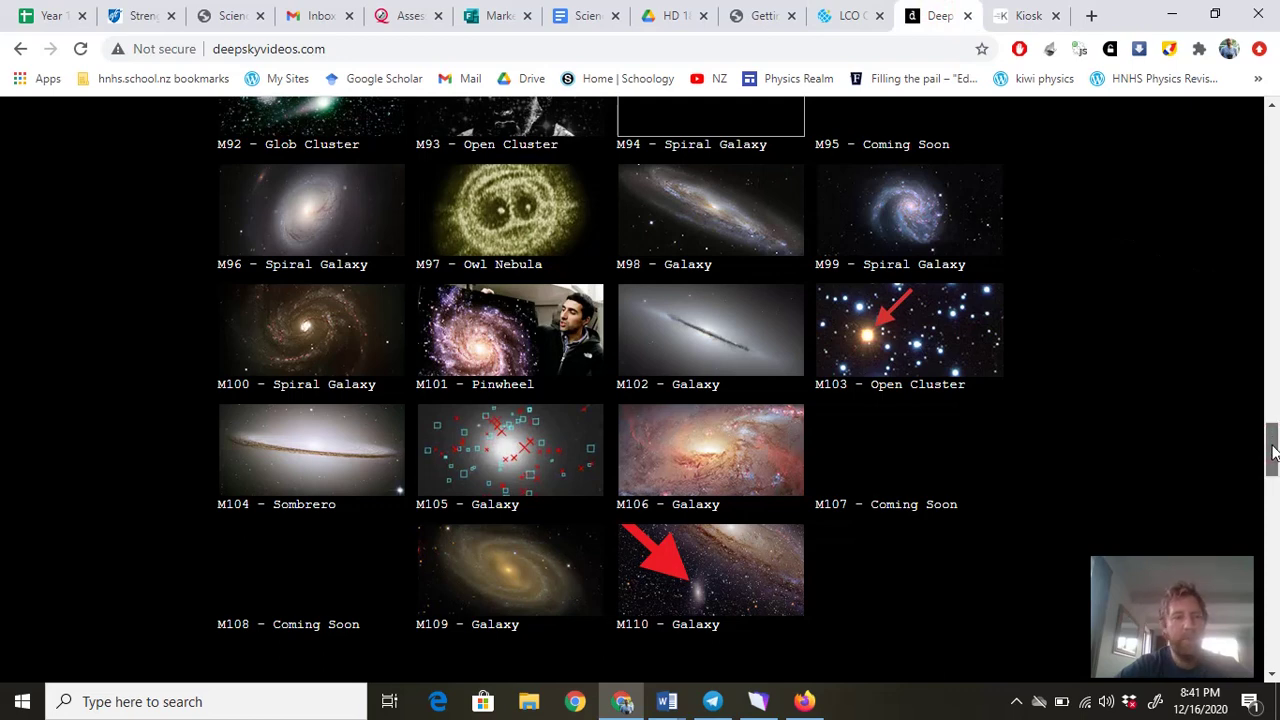
{"action": "left_click", "coordinate": [1013, 18]}
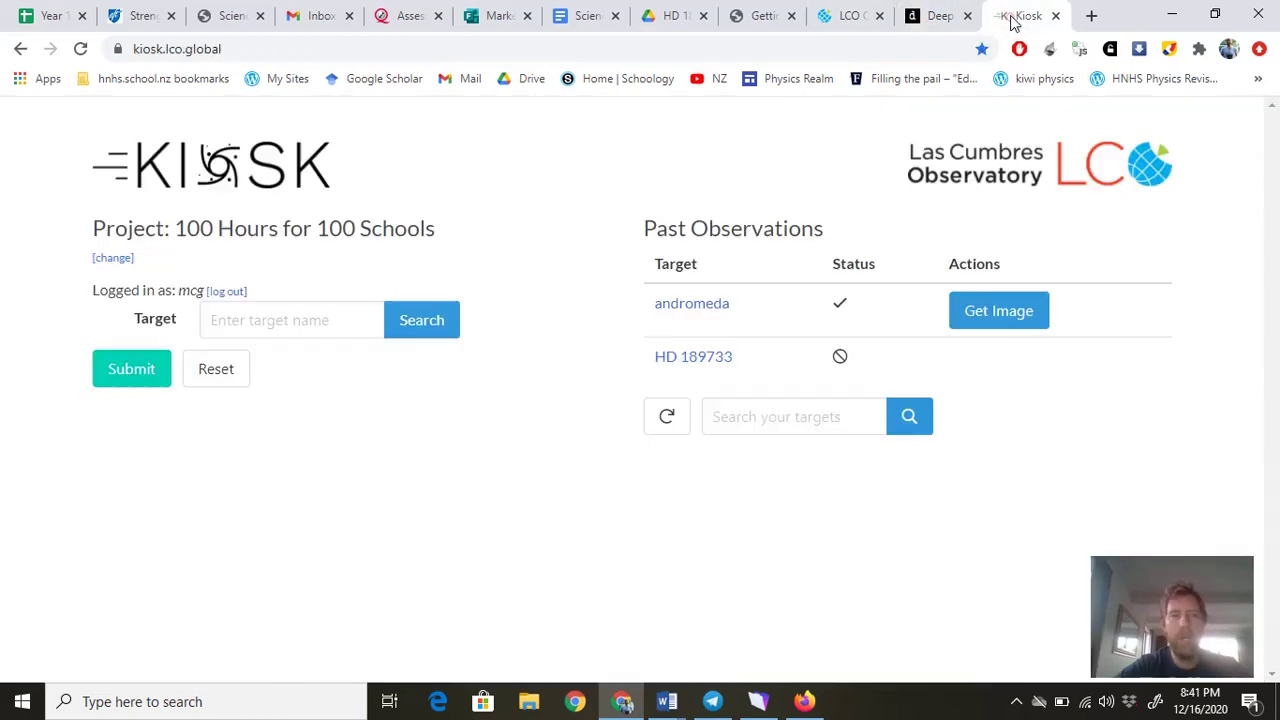
{"action": "left_click", "coordinate": [349, 313]}
{"action": "type", "text": "M104"}
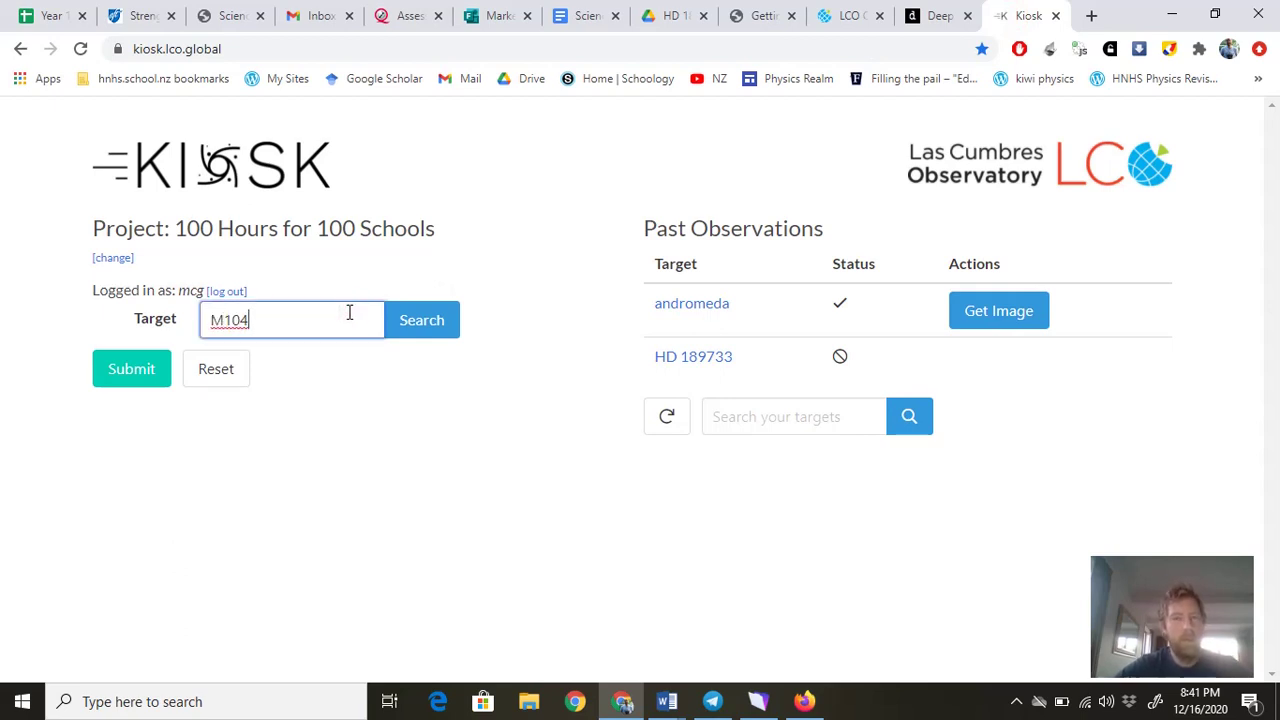
{"action": "left_click", "coordinate": [417, 322]}
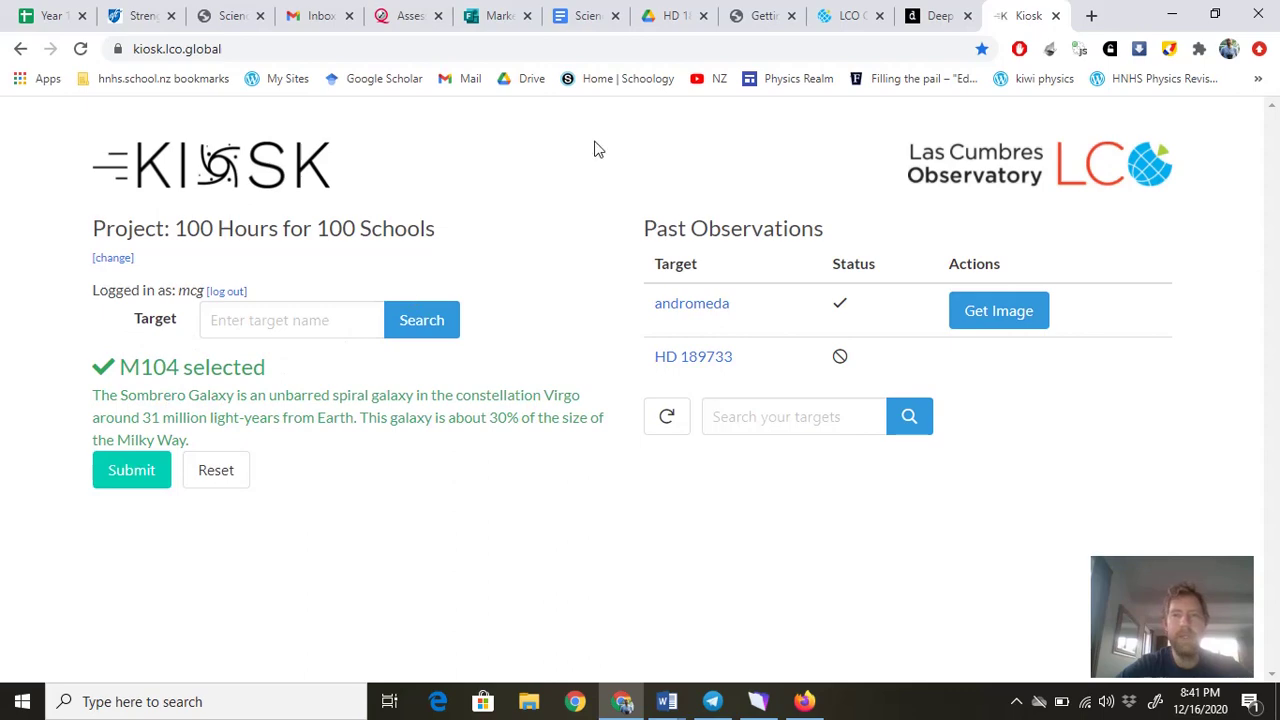
{"action": "left_click", "coordinate": [916, 22]}
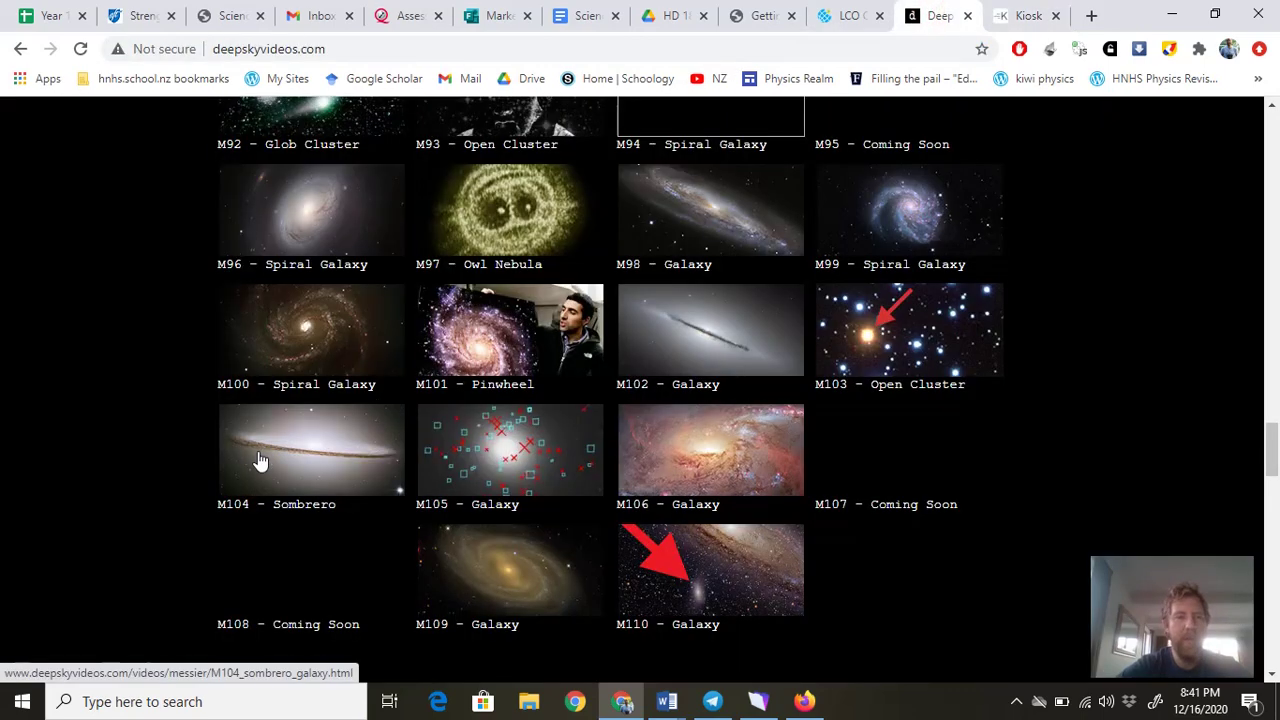
{"action": "left_click", "coordinate": [1022, 15]}
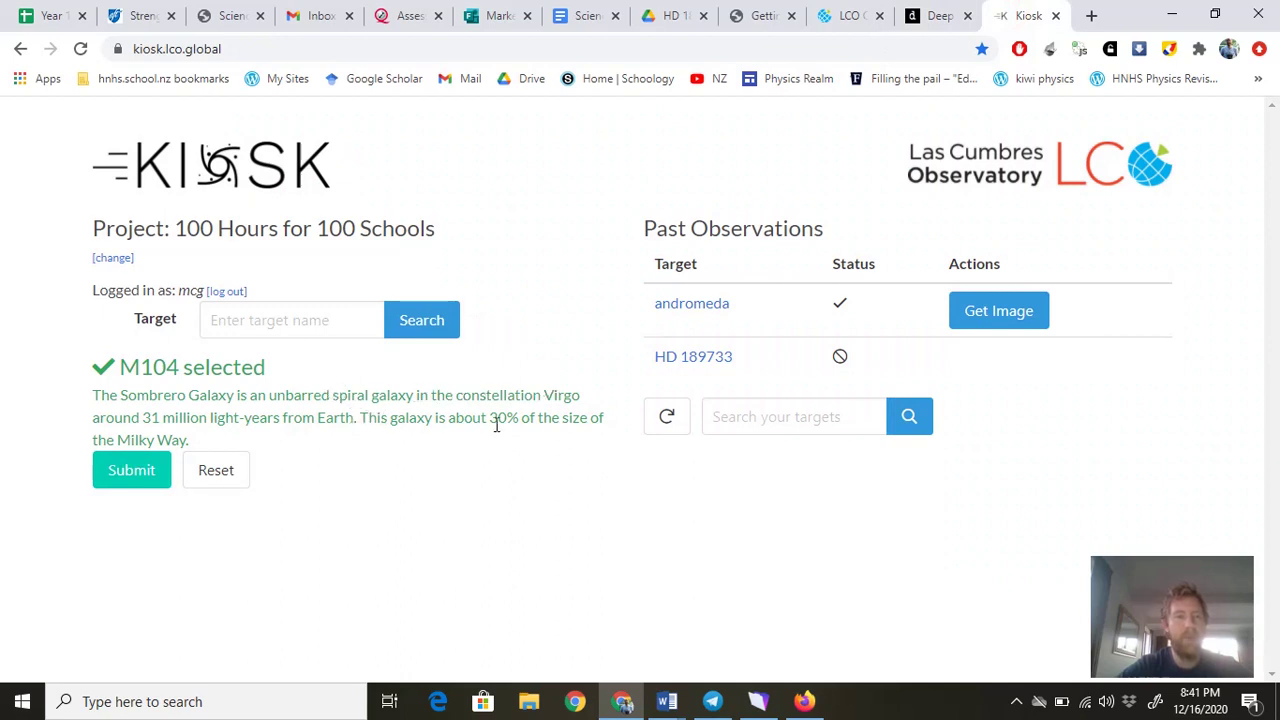
{"action": "left_click", "coordinate": [137, 477]}
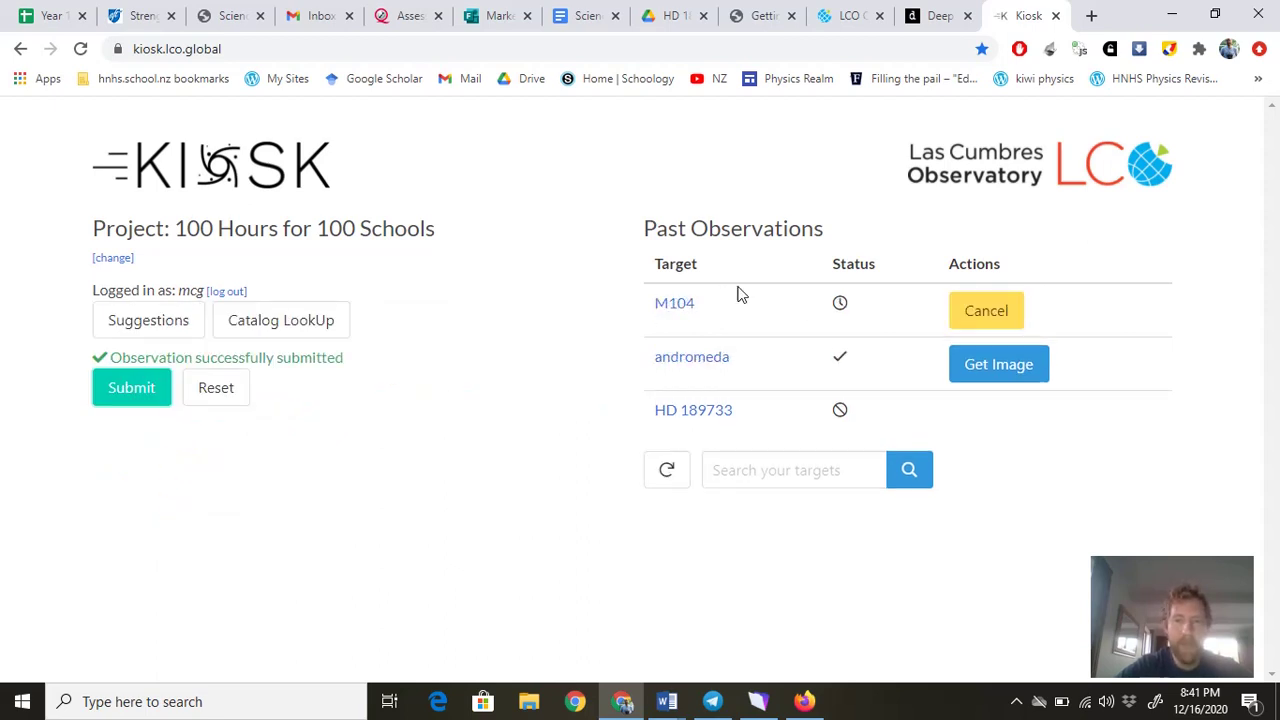
{"action": "mouse_move", "coordinate": [842, 310]}
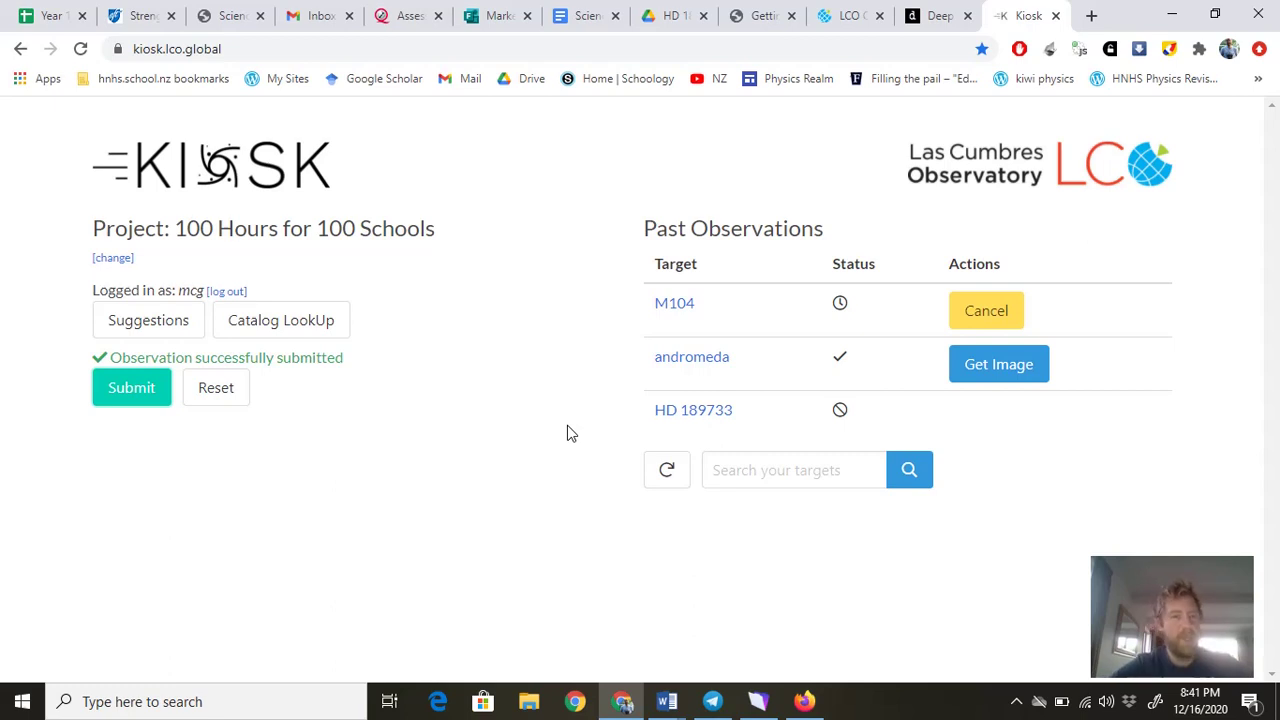
Step: Find M57 in the Deep Sky Videos gallery, look it up in the kiosk, and try to submit an observation request for it
{"action": "left_click", "coordinate": [932, 18]}
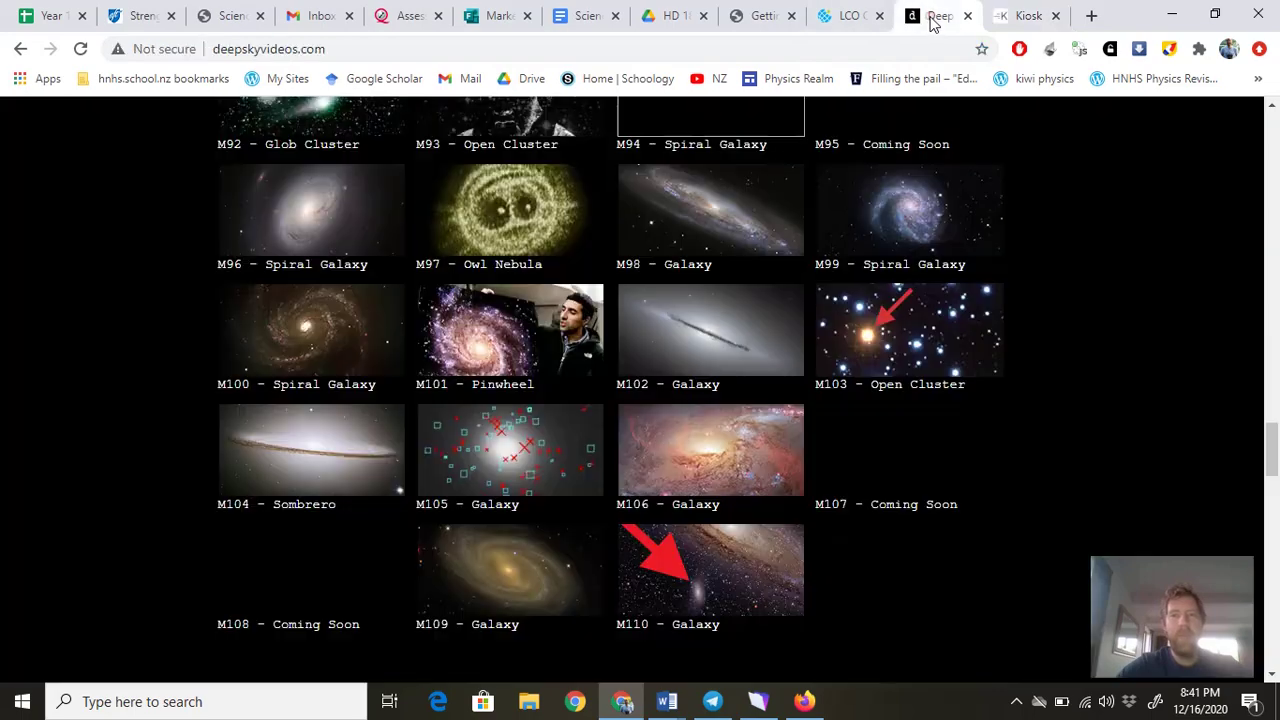
{"action": "left_click_drag", "start_coordinate": [1272, 450], "coordinate": [1272, 338]}
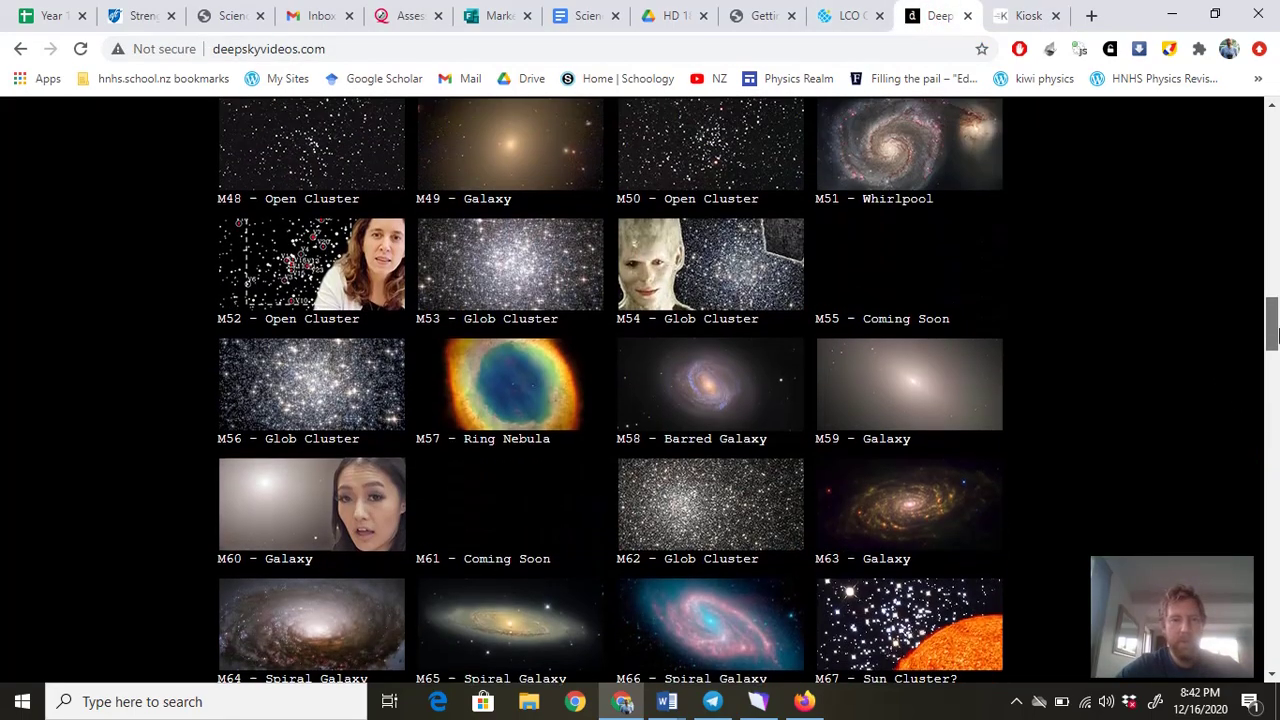
{"action": "left_click", "coordinate": [1020, 17]}
{"action": "left_click", "coordinate": [264, 324]}
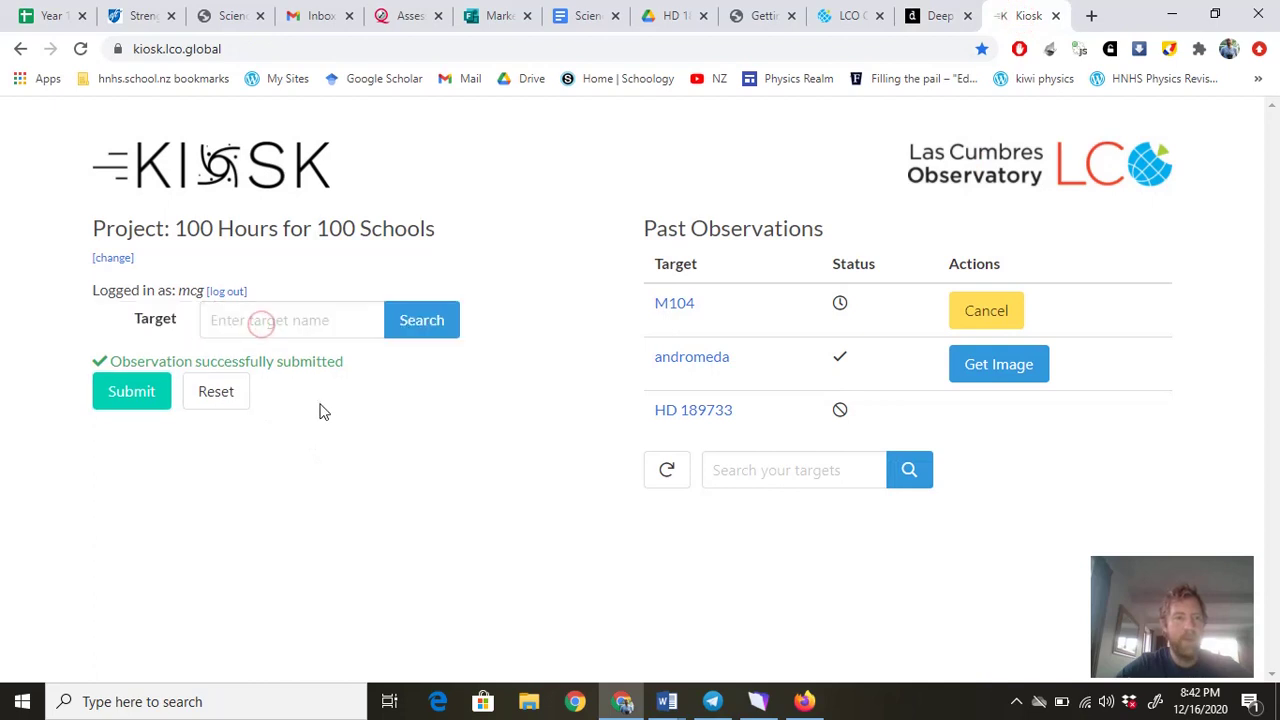
{"action": "left_click", "coordinate": [273, 320]}
{"action": "type", "text": "M57"}
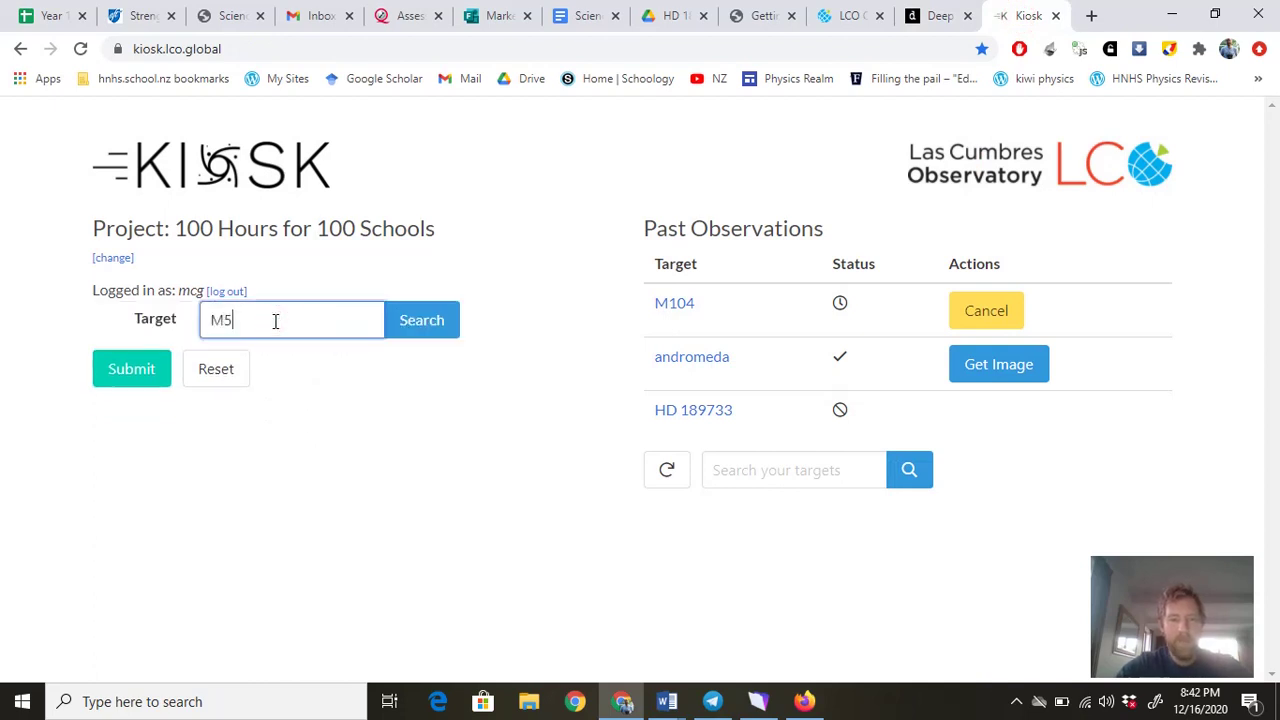
{"action": "left_click", "coordinate": [418, 318]}
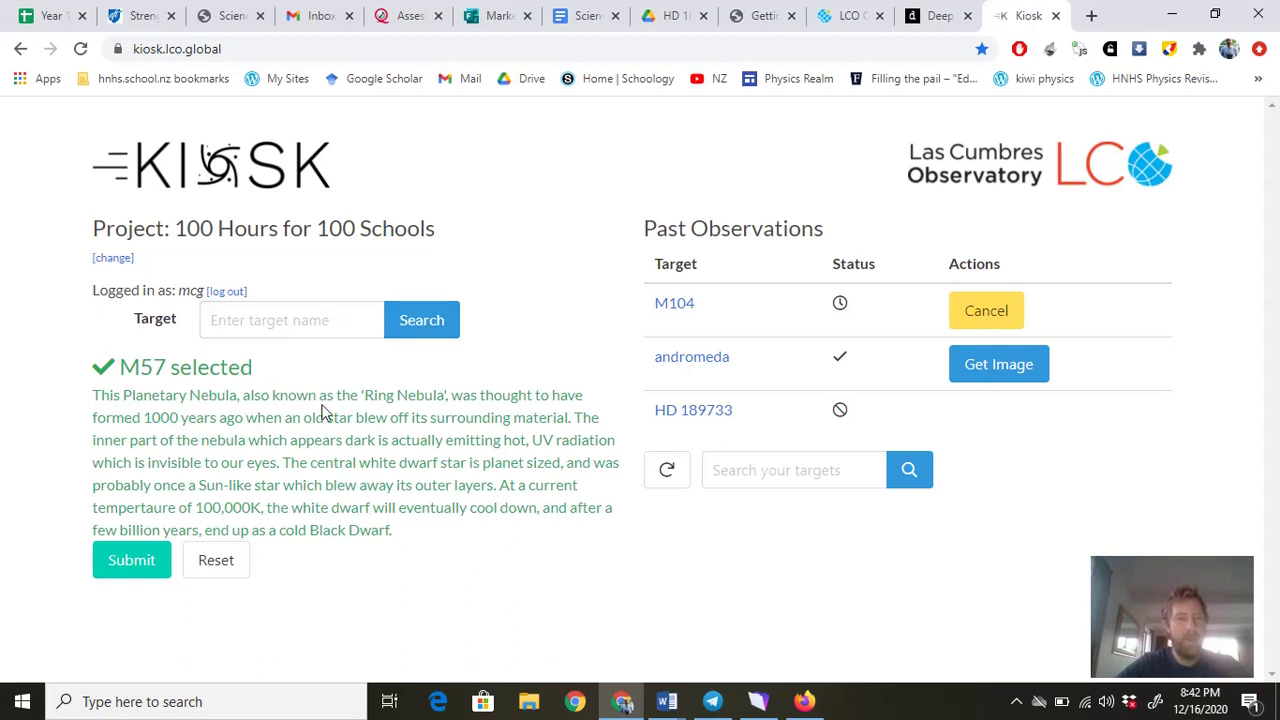
{"action": "left_click", "coordinate": [140, 568]}
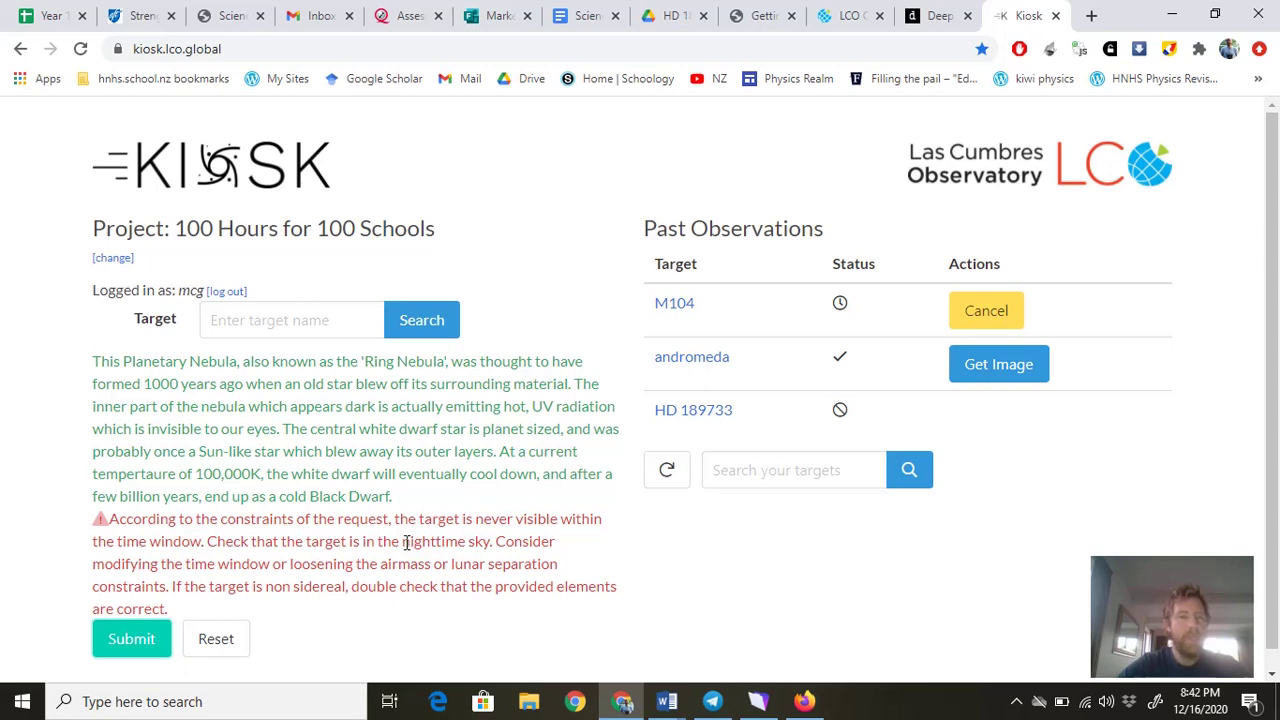
{"action": "mouse_move", "coordinate": [402, 545]}
{"action": "left_mouse_down"}
{"action": "mouse_move", "coordinate": [445, 543]}
{"action": "mouse_move", "coordinate": [401, 543]}
{"action": "left_mouse_up"}
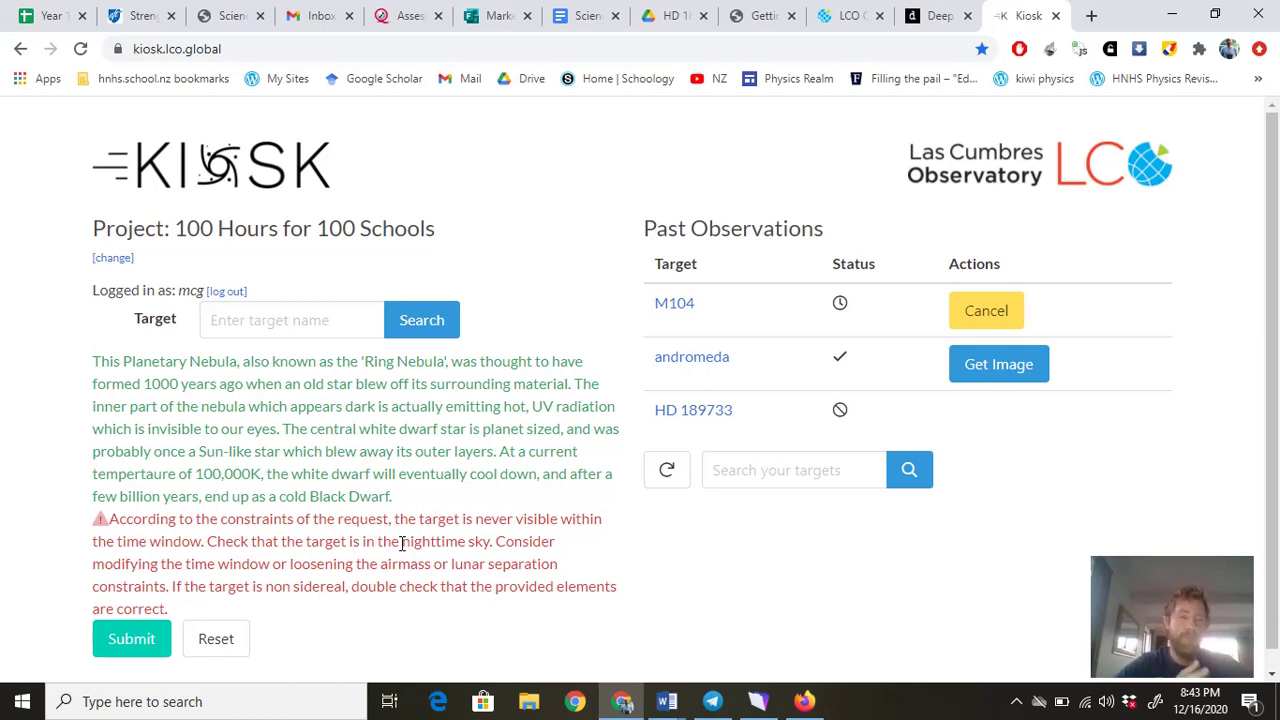
{"action": "left_click", "coordinate": [314, 315]}
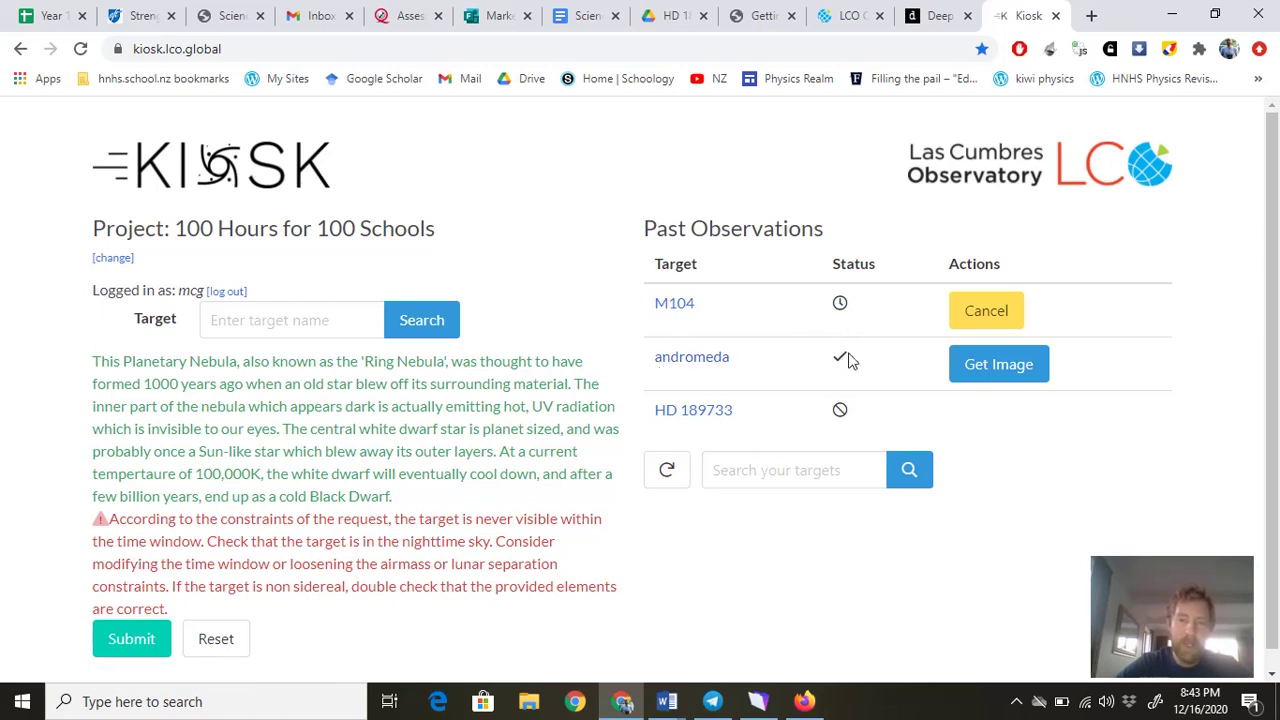
Step: Check the status of the andromeda observation under Past Observations and display its image
{"action": "mouse_move", "coordinate": [843, 360]}
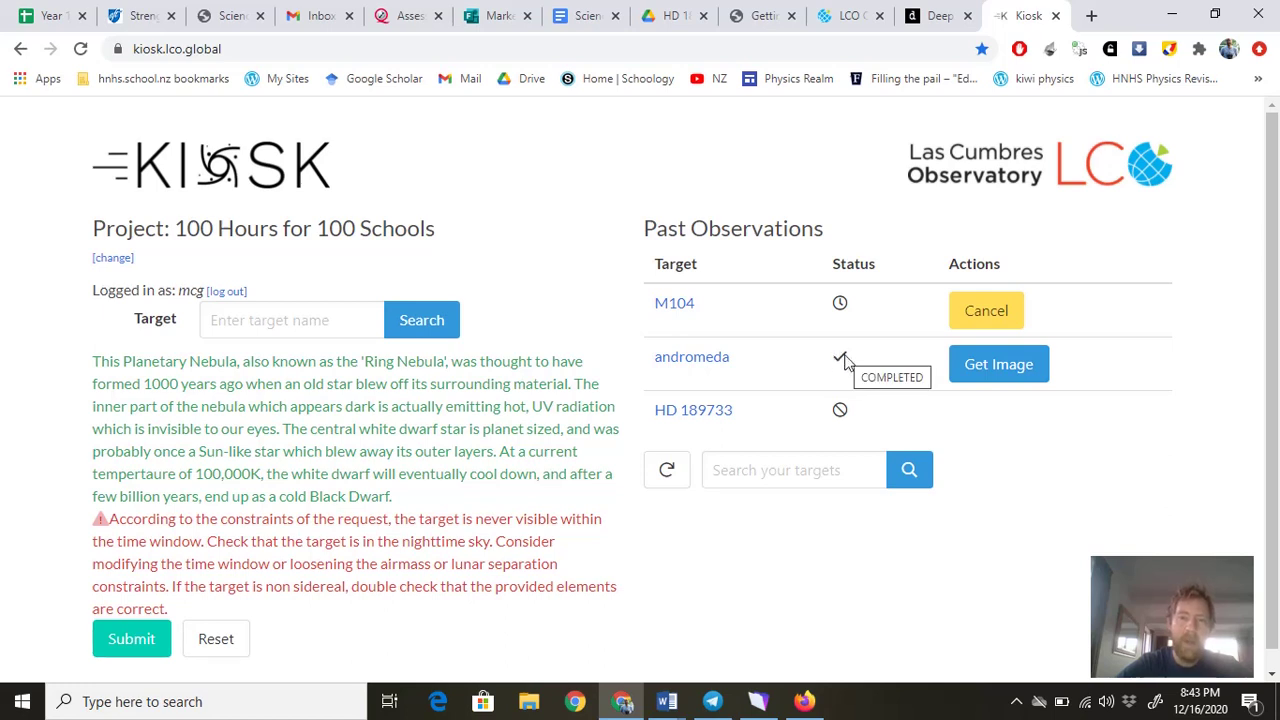
{"action": "left_click", "coordinate": [977, 375]}
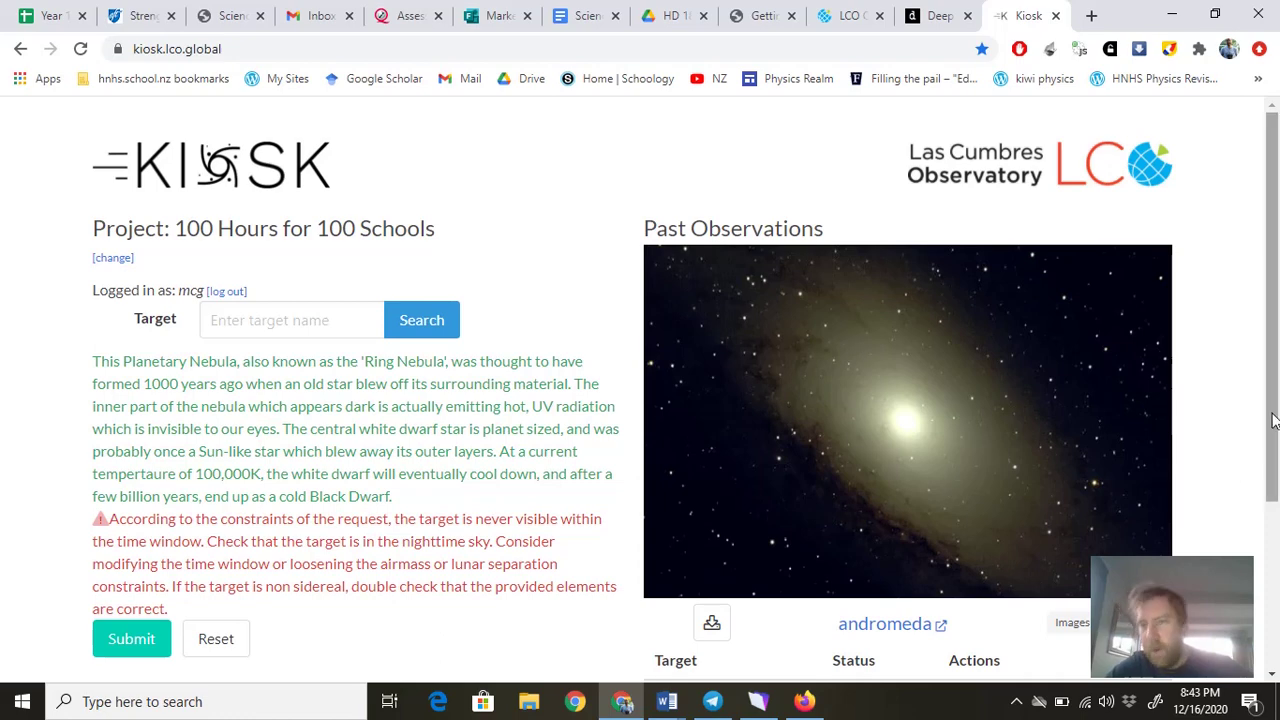
{"action": "scroll", "coordinate": [1000, 440], "scroll_direction": "down", "scroll_amount": 1}
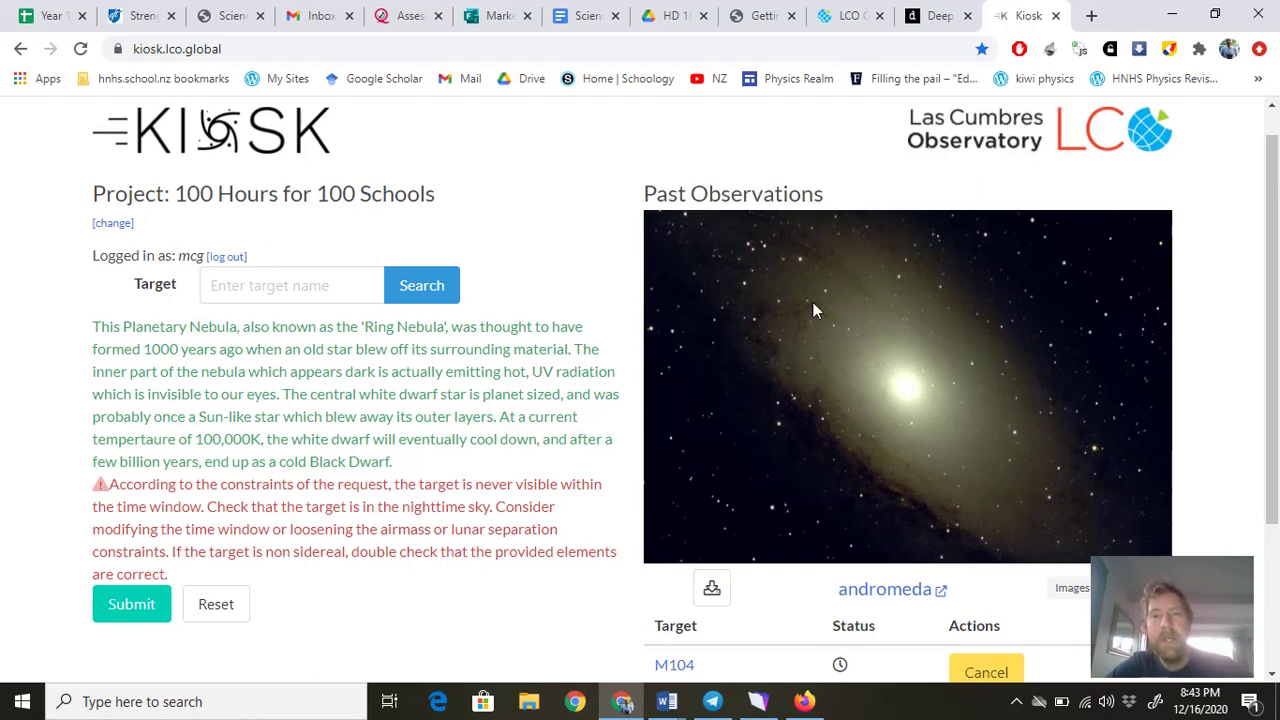
Step: Compare the andromeda image with M31 in the Deep Sky Videos gallery, and start downloading the image from the kiosk
{"action": "left_click", "coordinate": [925, 18]}
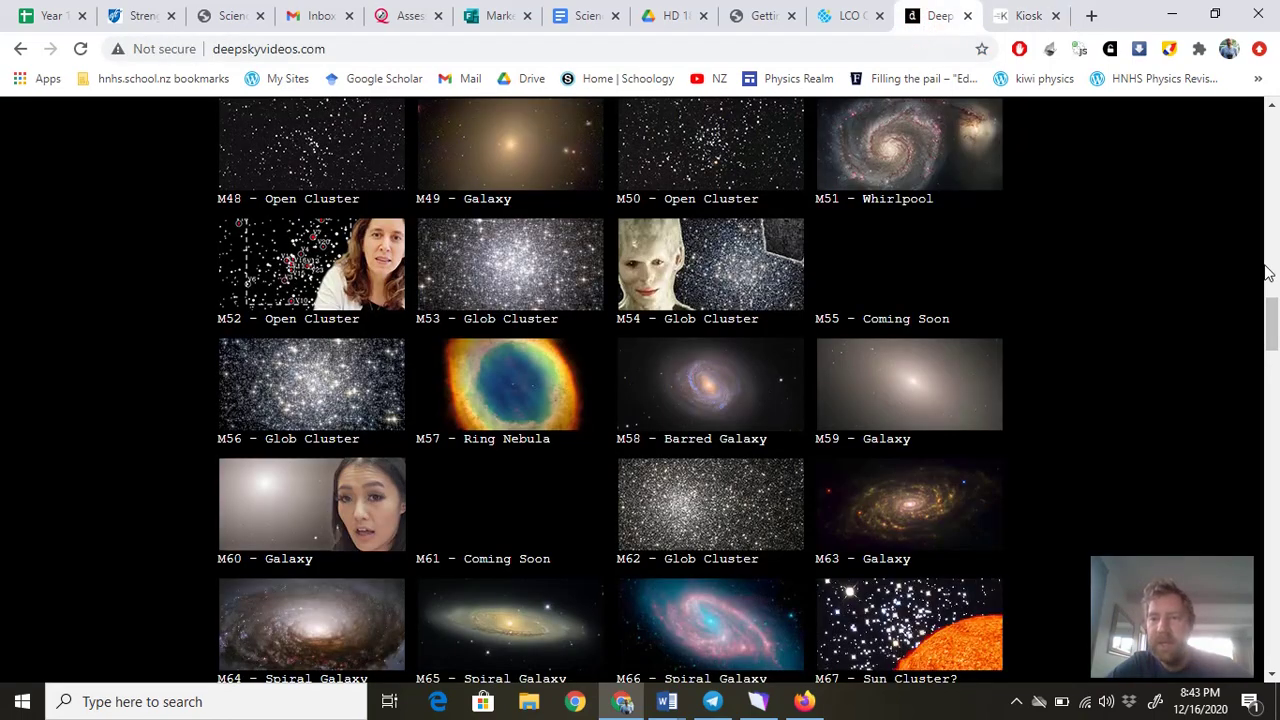
{"action": "scroll", "coordinate": [1271, 310], "scroll_direction": "up", "scroll_amount": 6}
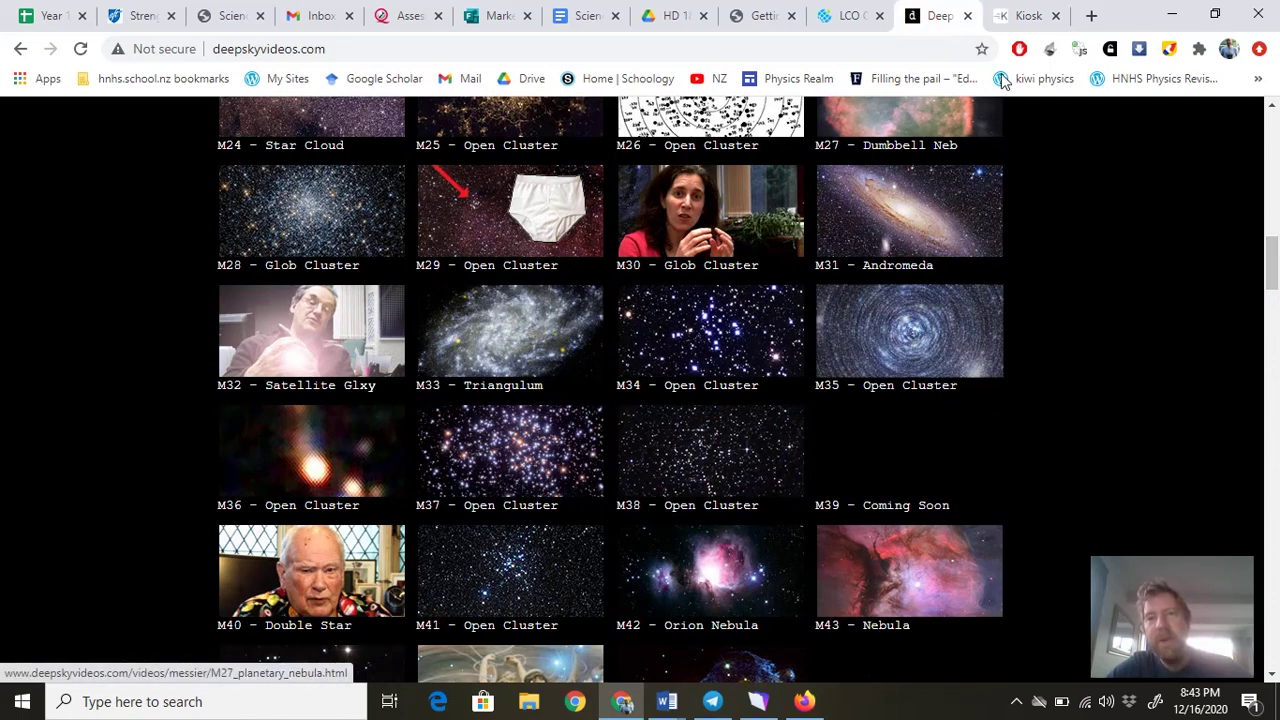
{"action": "left_click", "coordinate": [1022, 16]}
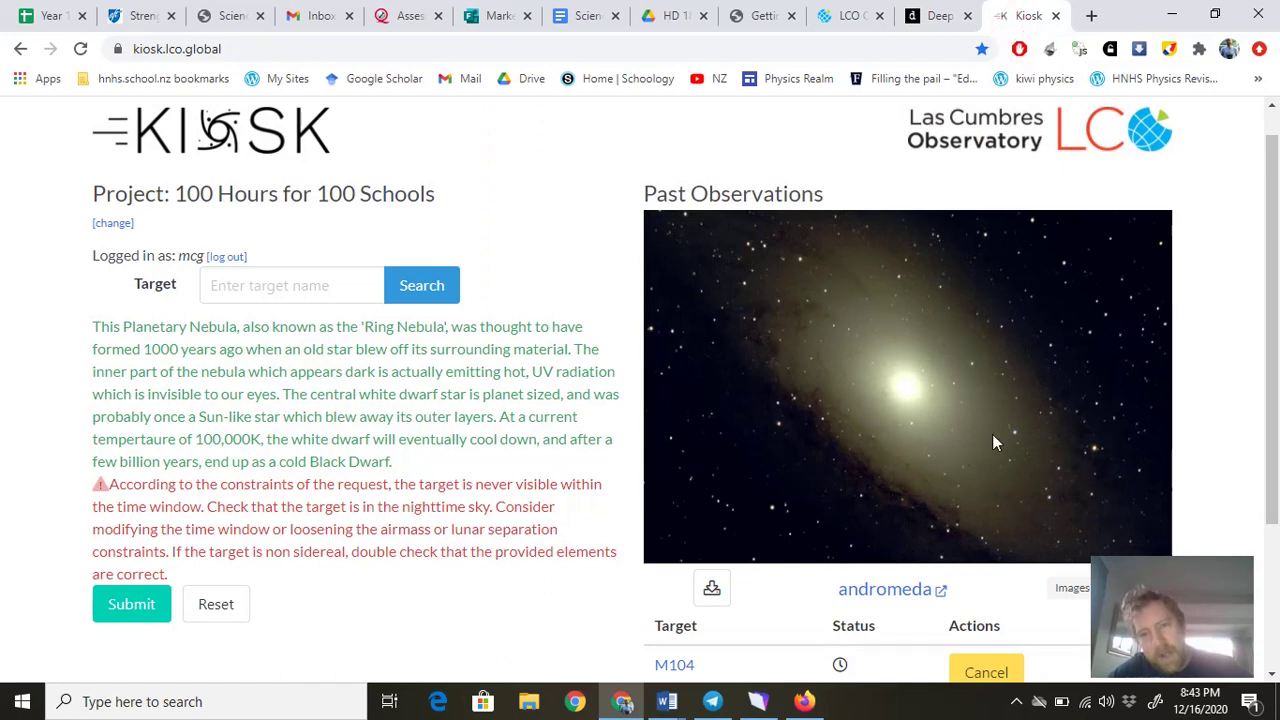
{"action": "left_click", "coordinate": [708, 594]}
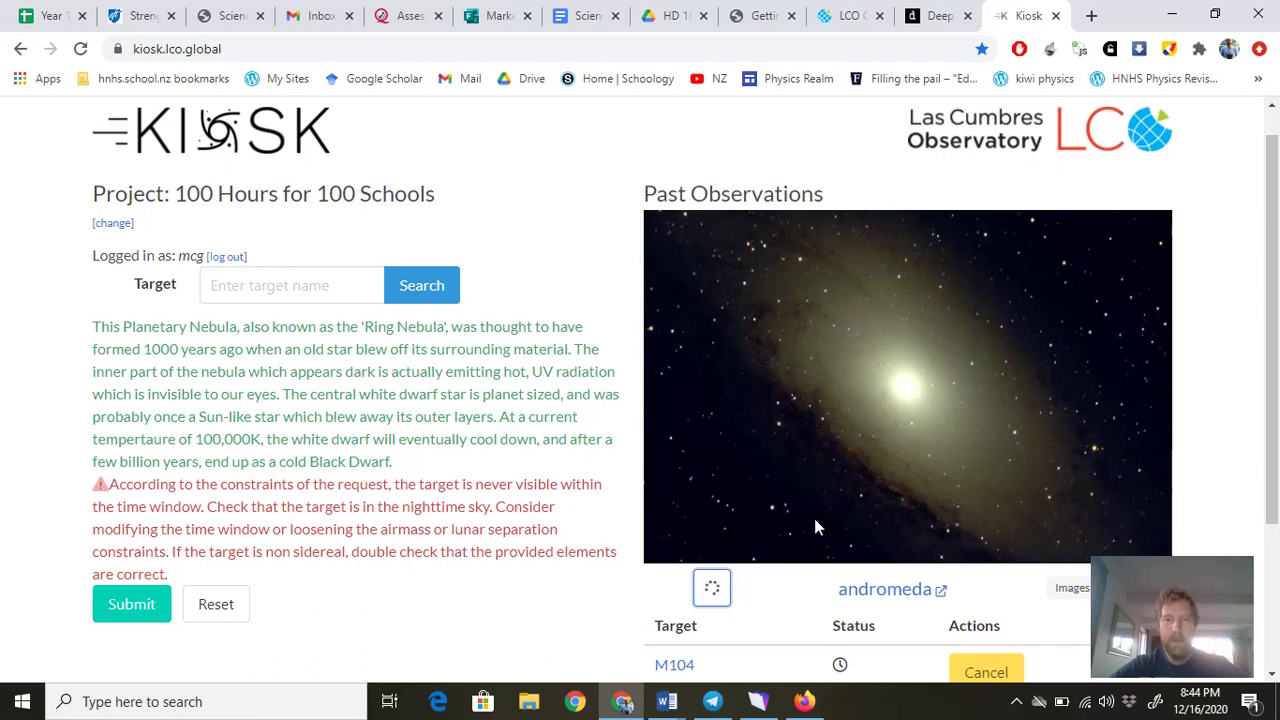
Step: Switch to Document3 in Word and strike through the "Kiosk" and "Searching for an object" bullets under Part 3
{"action": "mouse_move", "coordinate": [667, 701]}
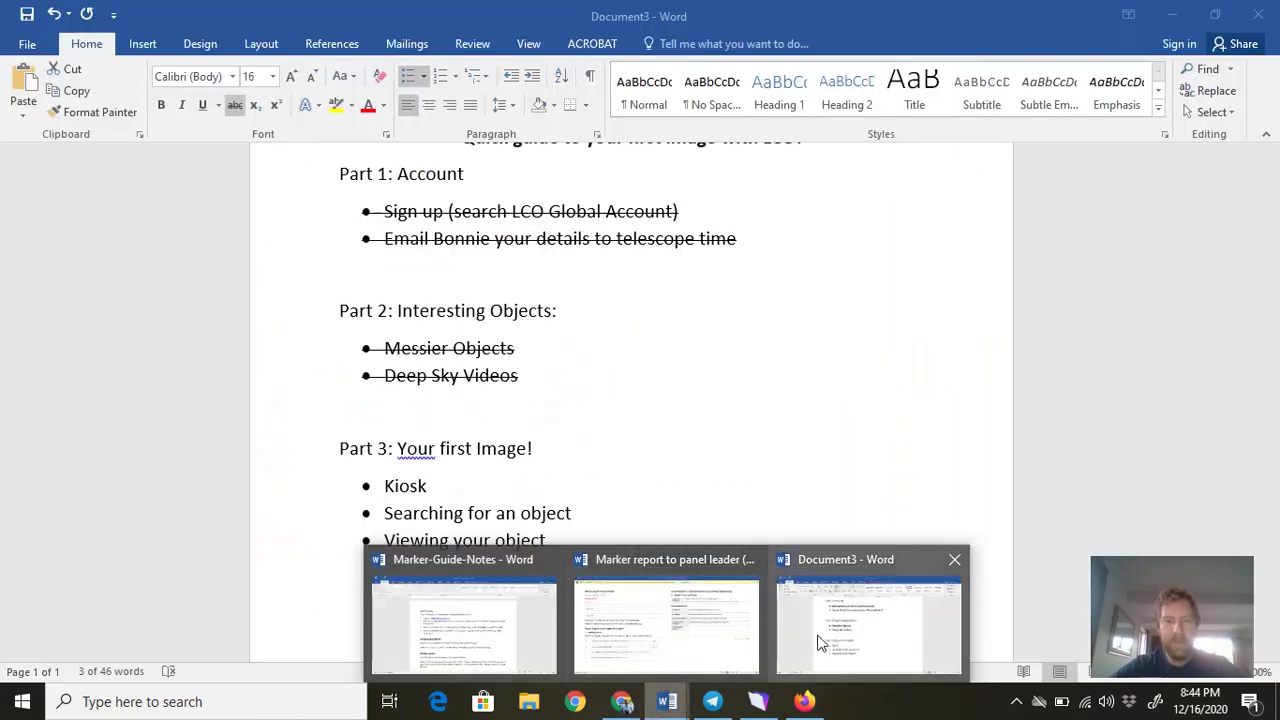
{"action": "left_click", "coordinate": [814, 640]}
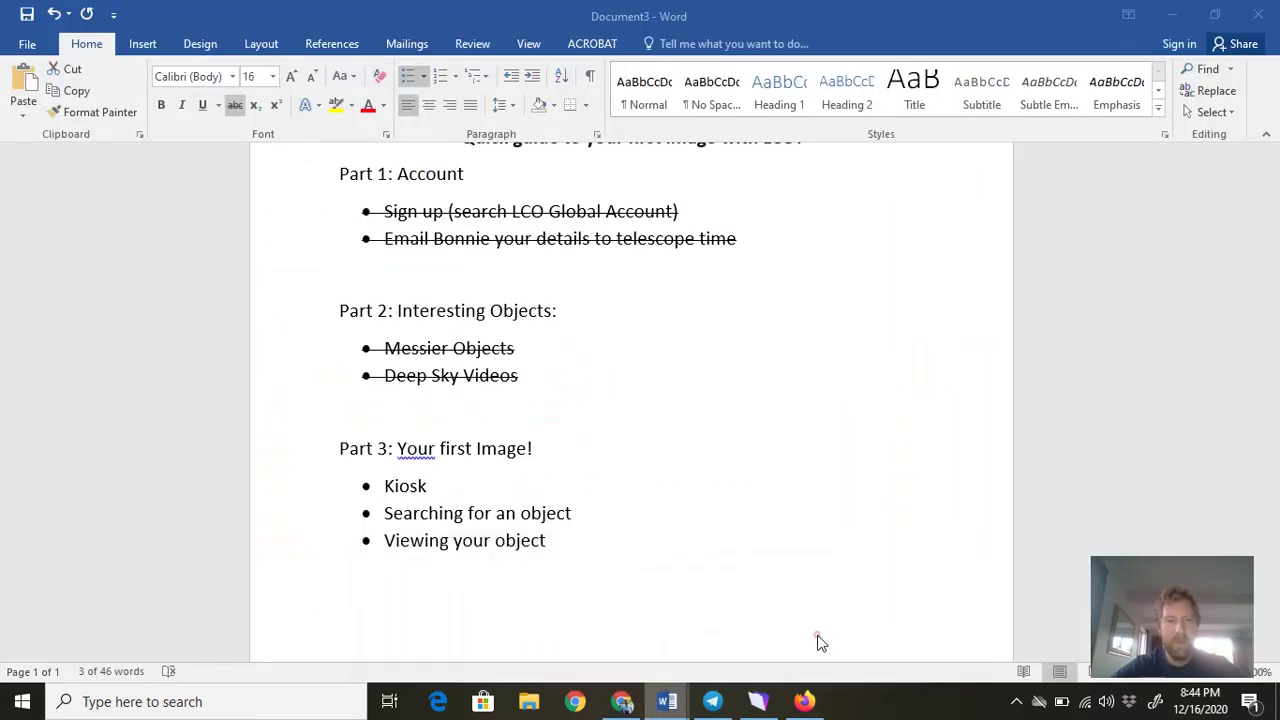
{"action": "double_click", "coordinate": [433, 485]}
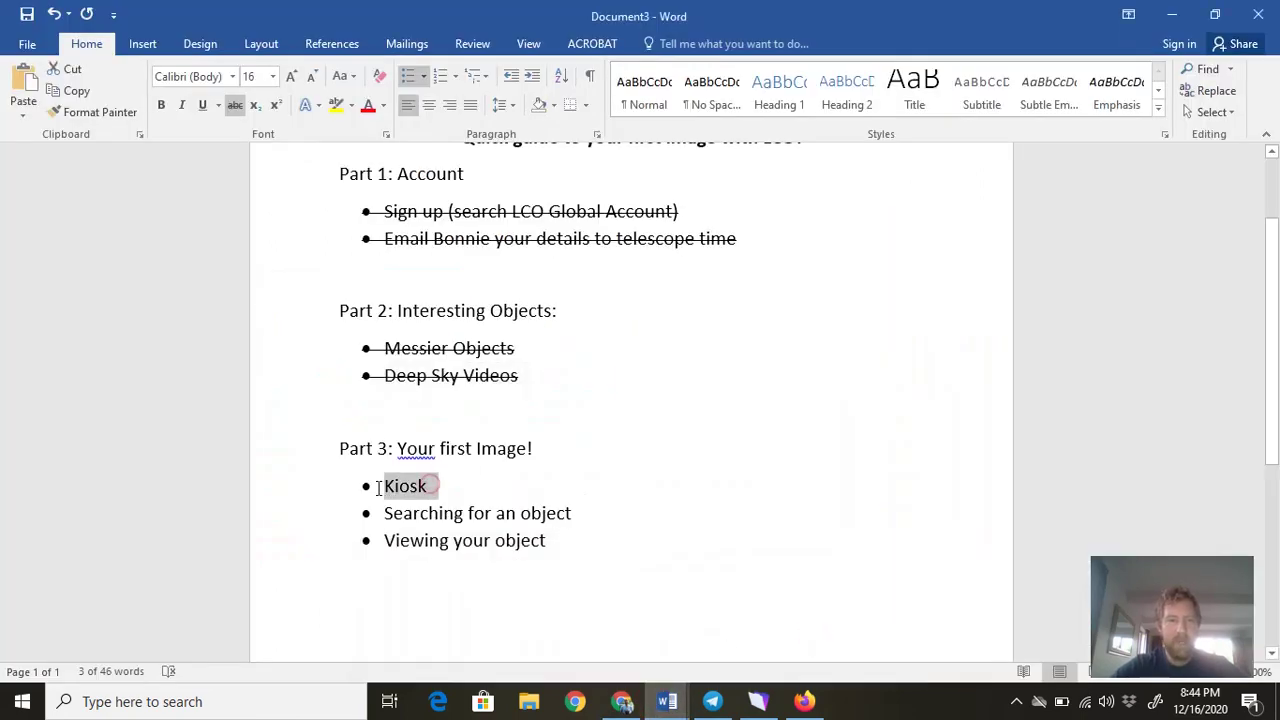
{"action": "left_click", "coordinate": [235, 105]}
{"action": "left_click_drag", "start_coordinate": [576, 513], "coordinate": [408, 513]}
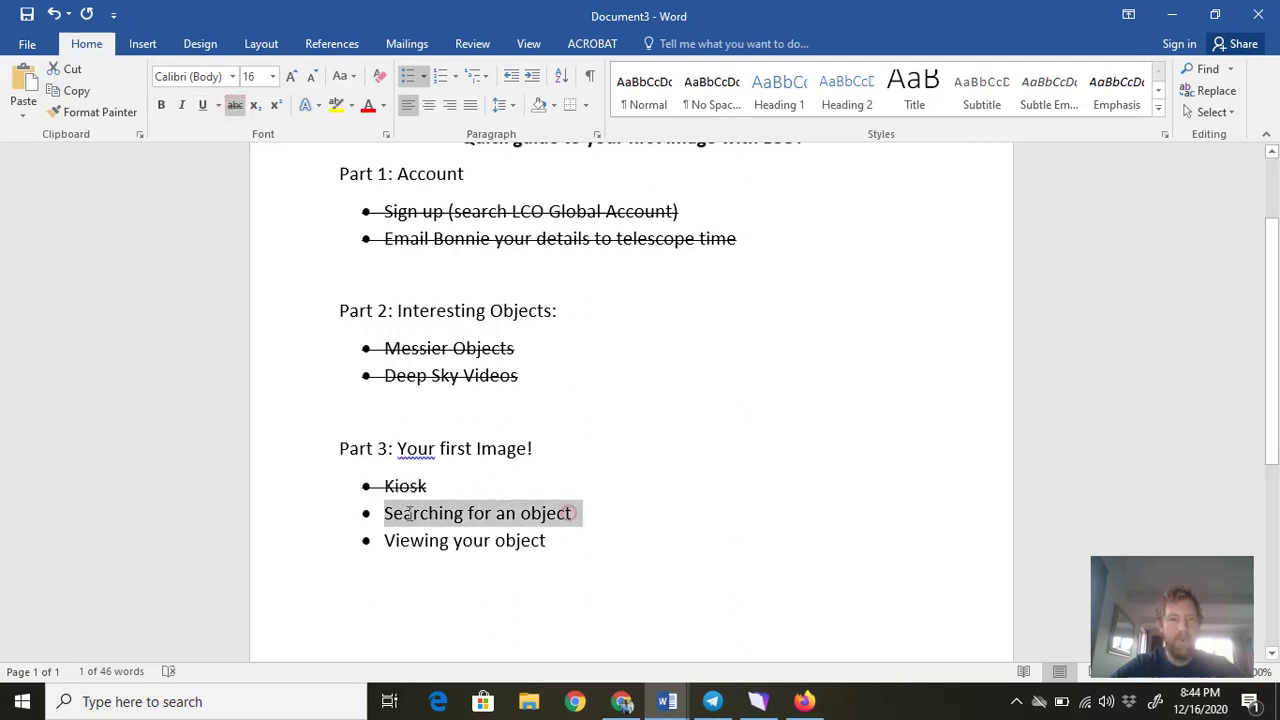
{"action": "left_click", "coordinate": [233, 105]}
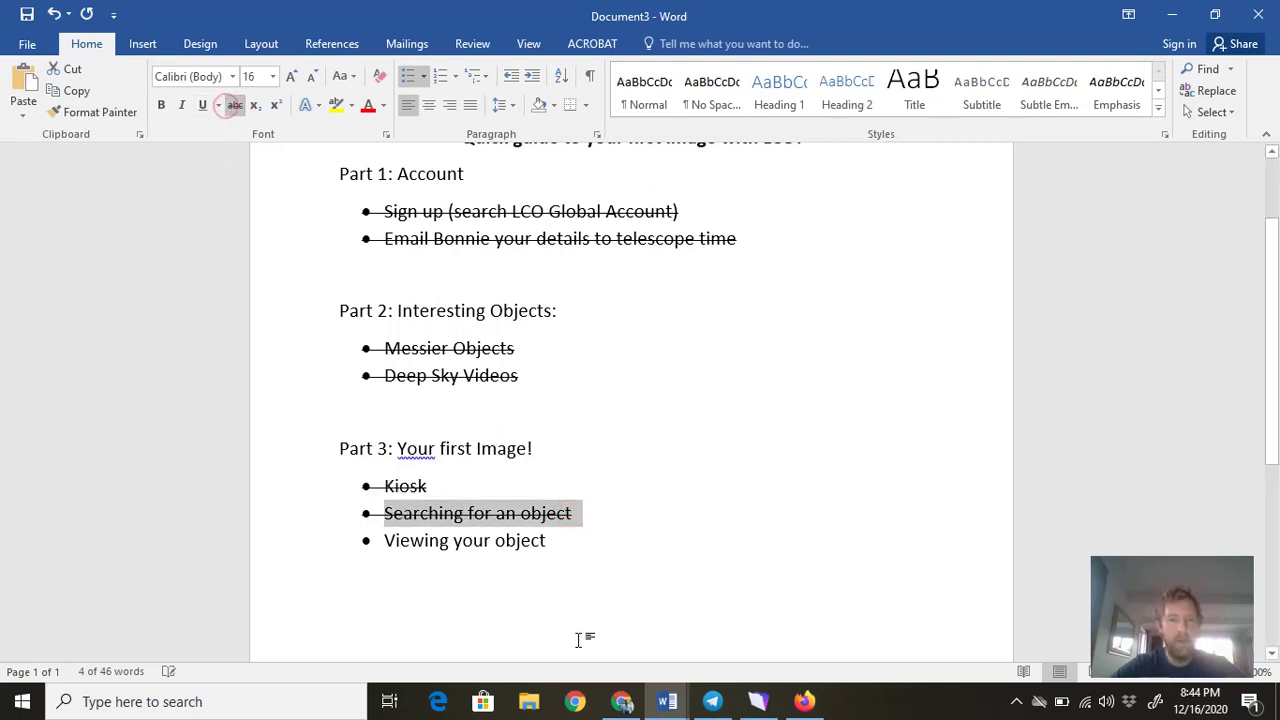
Step: Return to the kiosk page in Chrome to check on the andromeda image download
{"action": "left_click", "coordinate": [621, 701]}
{"action": "left_click", "coordinate": [726, 594]}
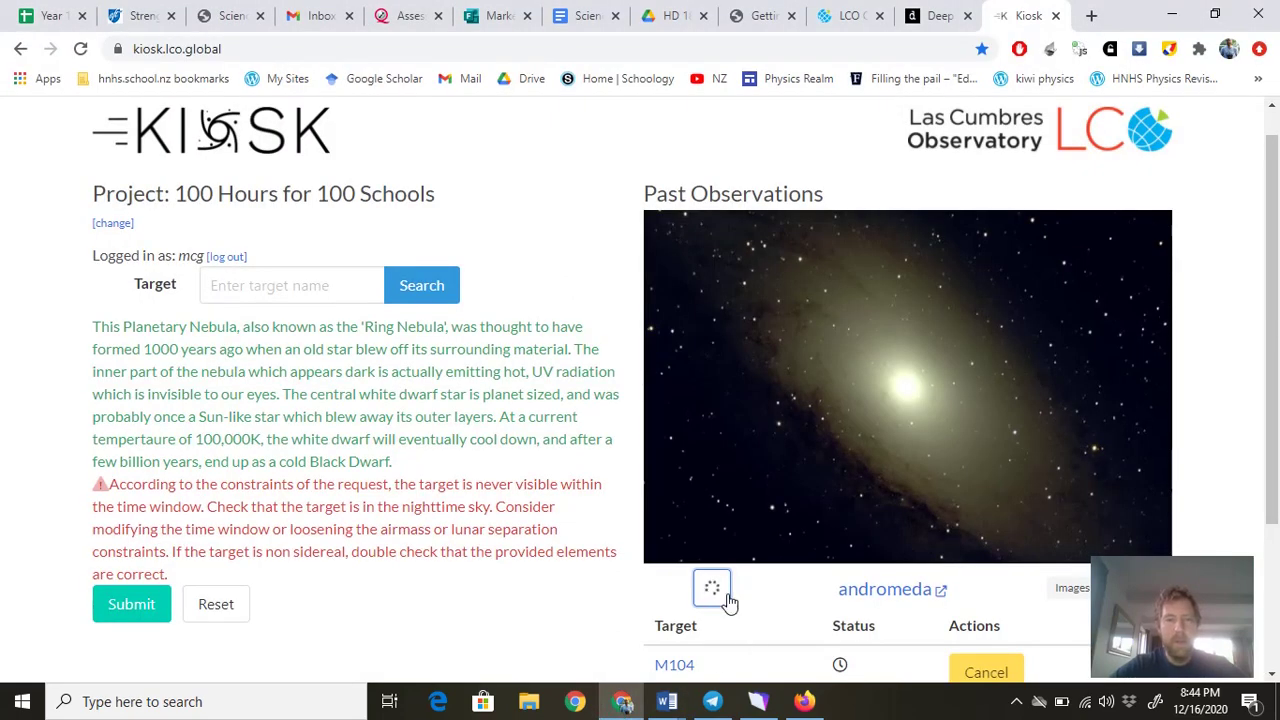